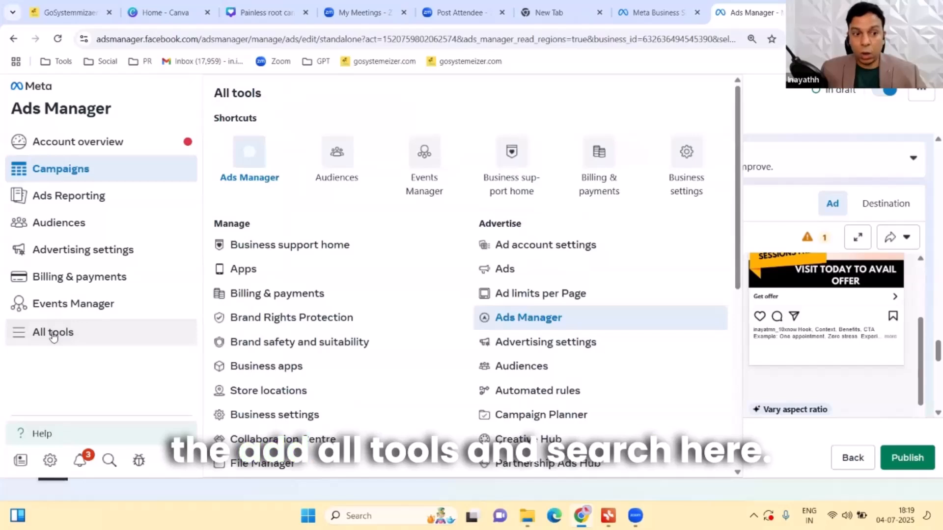
# Open Instant Forms from the full tools list and start creating a new lead form
pyautogui.scroll(-3, 514, 373)
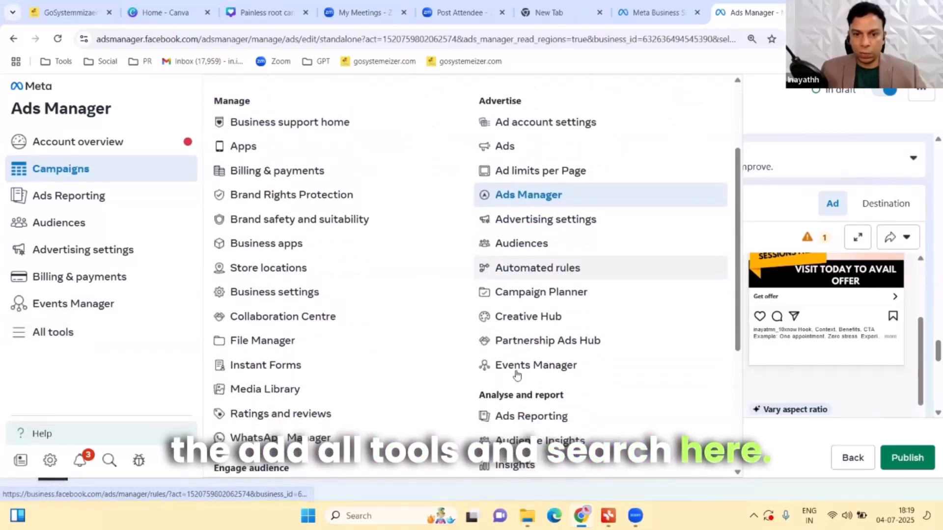
pyautogui.click(273, 366)
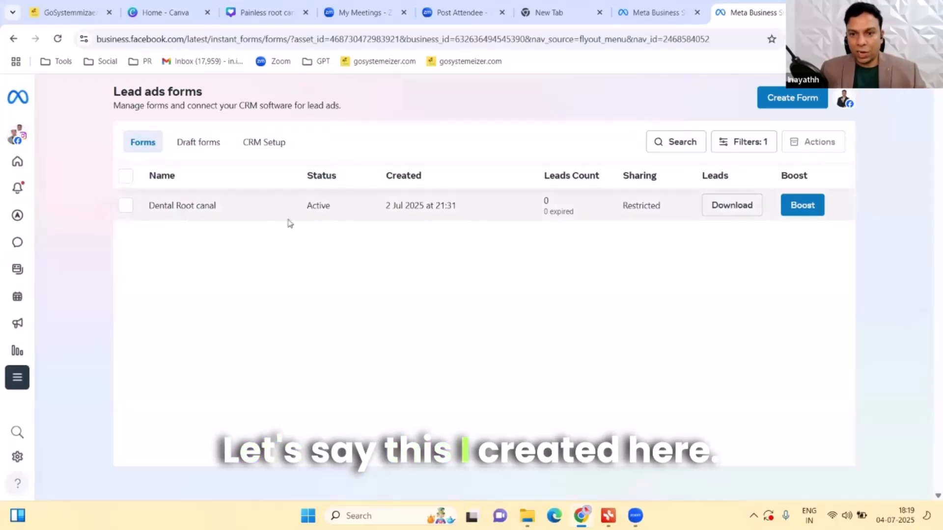
pyautogui.click(792, 97)
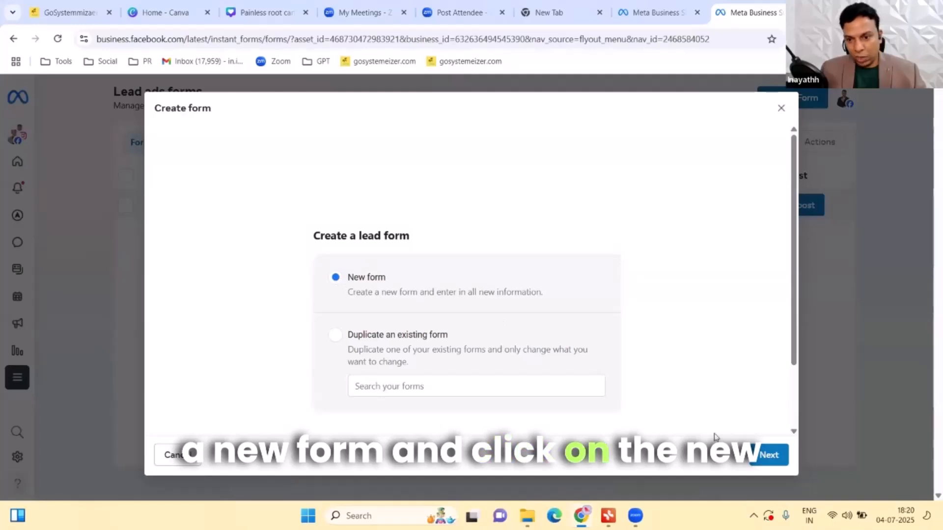
pyautogui.click(769, 455)
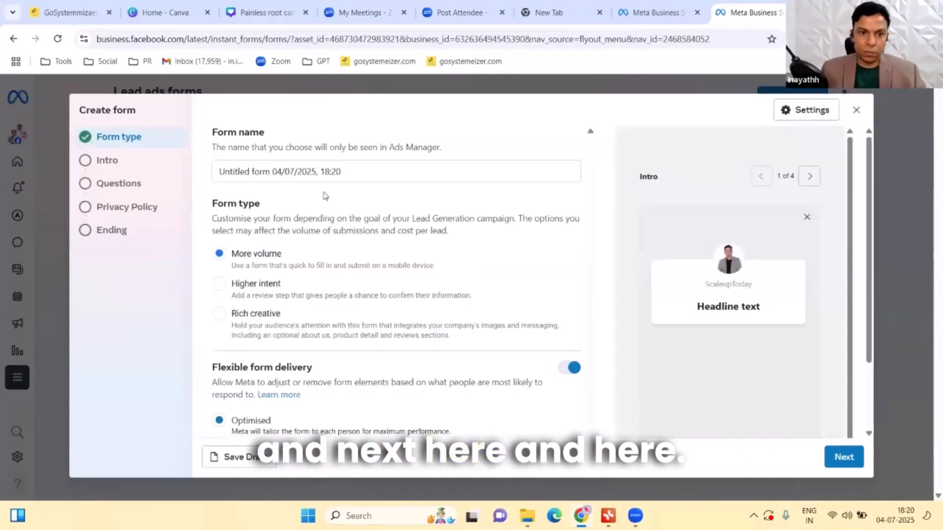
# Name the lead form "Dnetal Implant test"
pyautogui.moveTo(343, 172); pyautogui.dragTo(196, 185)
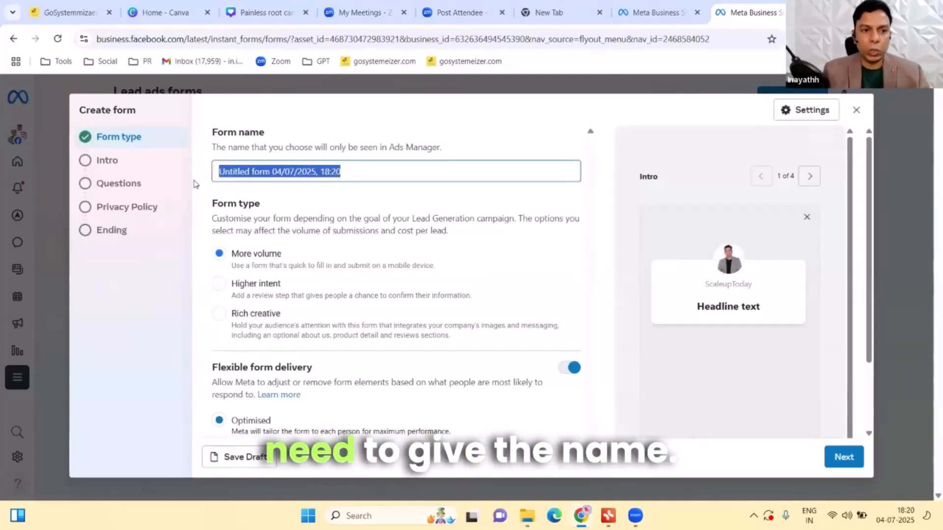
pyautogui.write('Dn')
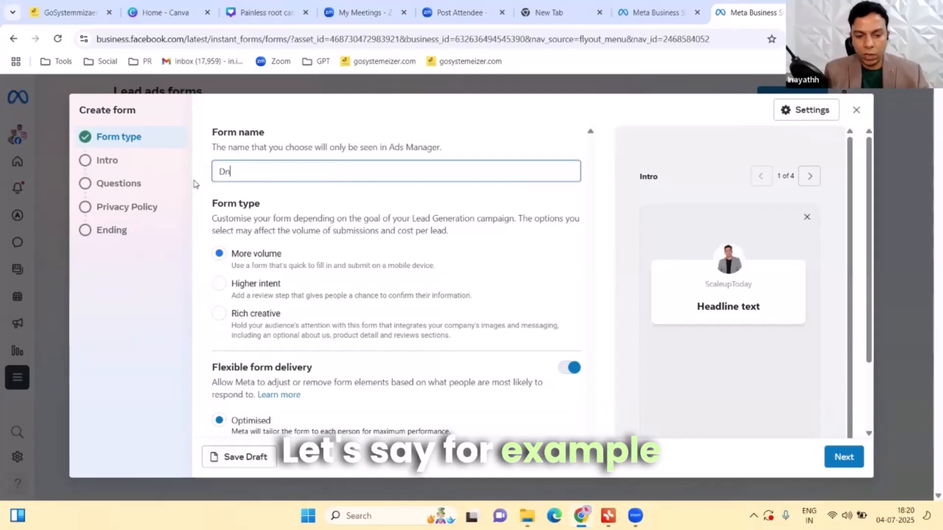
pyautogui.write('etal Impl')
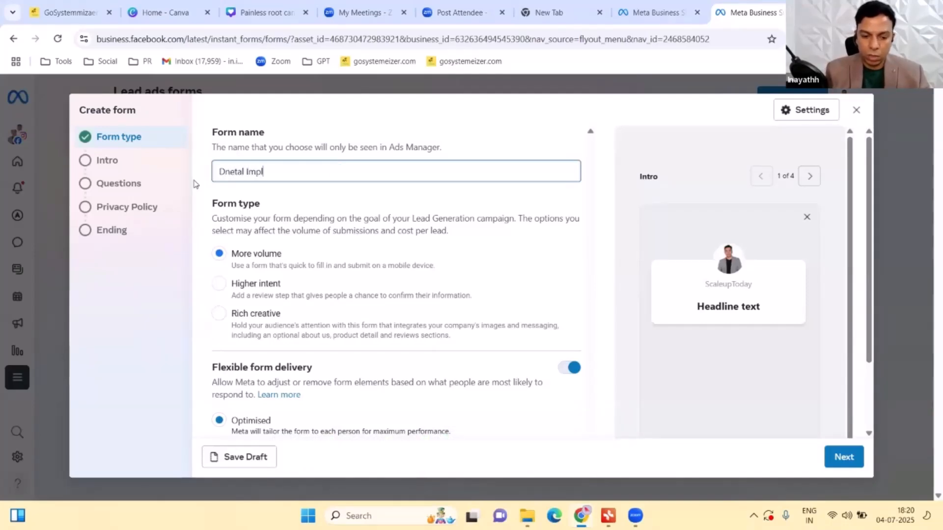
pyautogui.write('ant test')
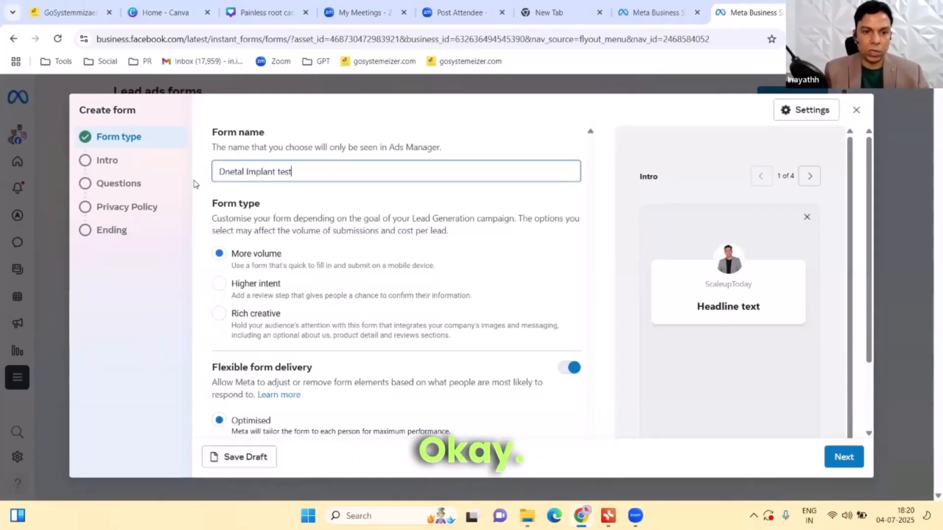
pyautogui.click(514, 117)
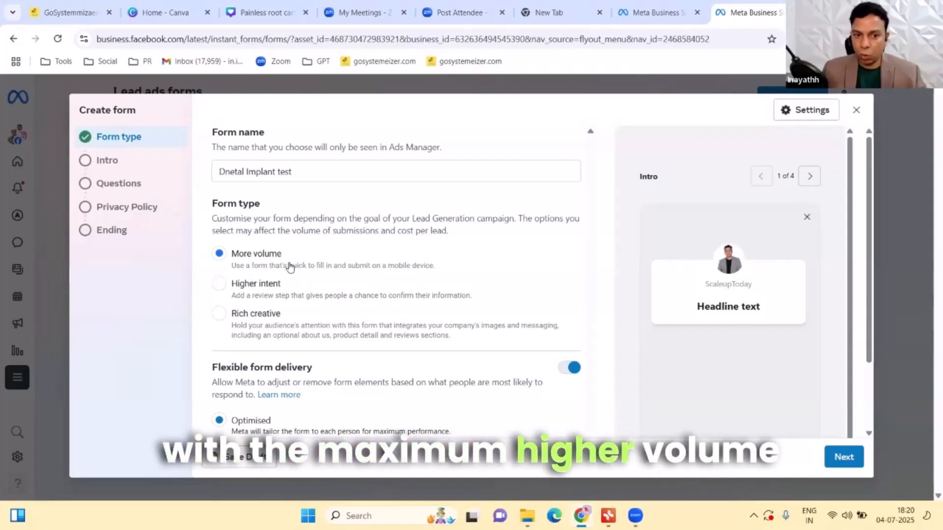
# Save the form as a draft with the More volume type and Optimised delivery, and continue to the Intro section
pyautogui.scroll(-2, 457, 263)
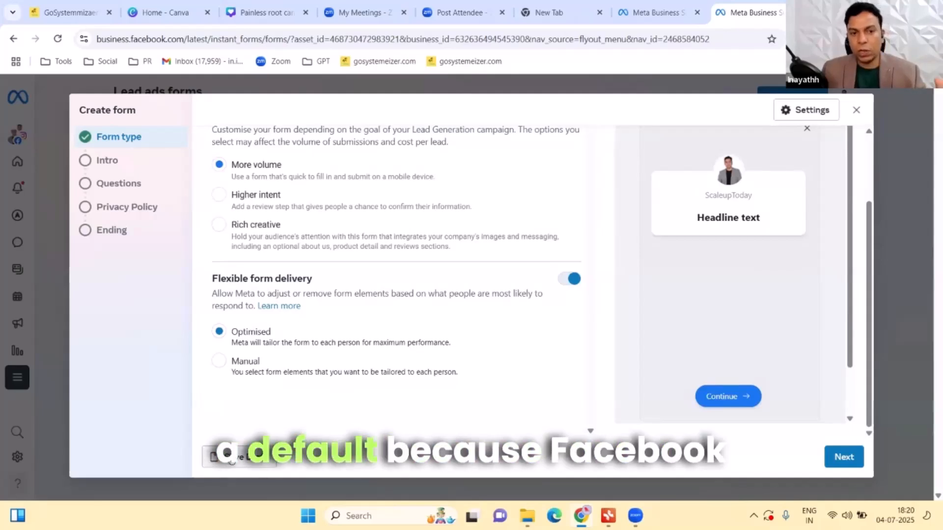
pyautogui.click(230, 458)
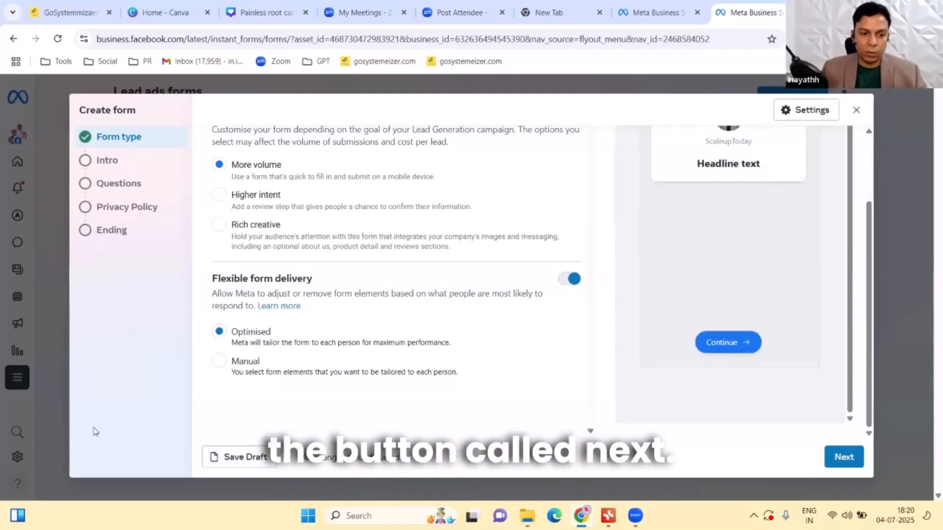
pyautogui.click(842, 457)
pyautogui.scroll(2, 514, 340)
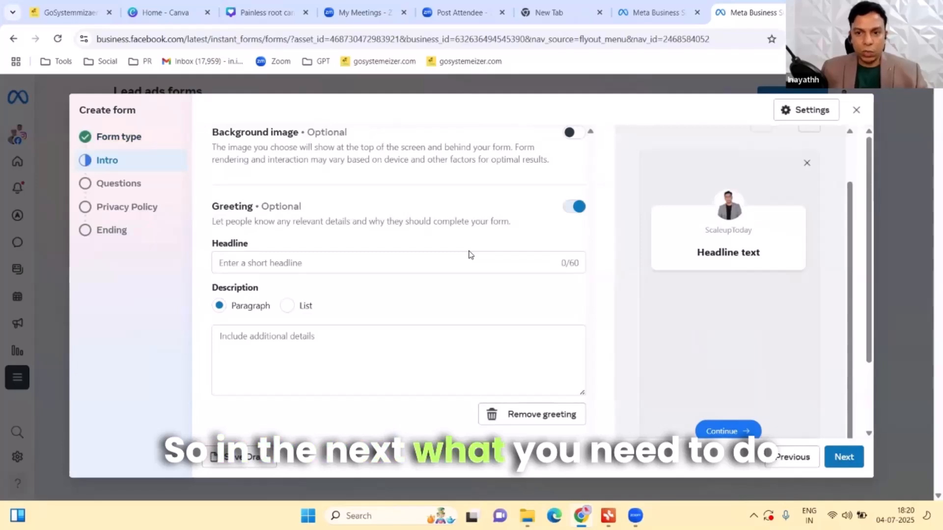
# Enter "ScaleUp XL dnetist" as the greeting headline
pyautogui.click(305, 259)
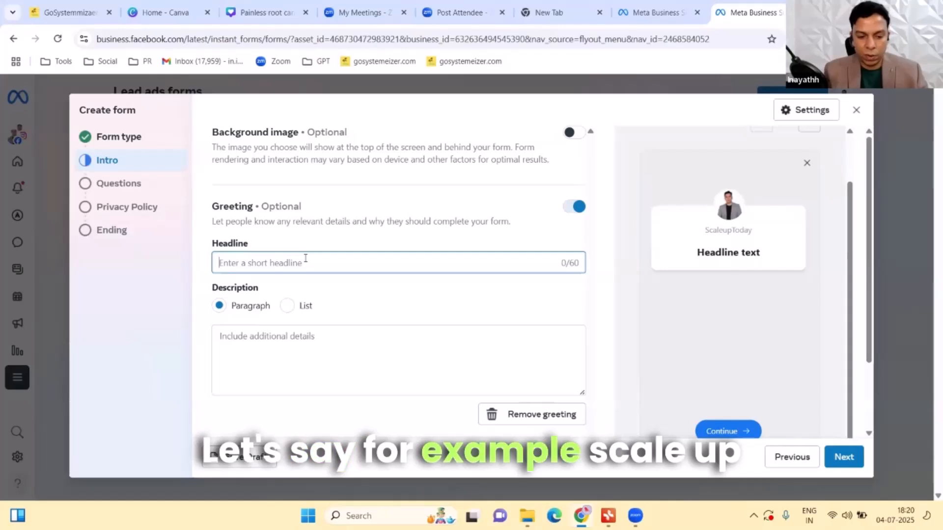
pyautogui.write('ScaleUp')
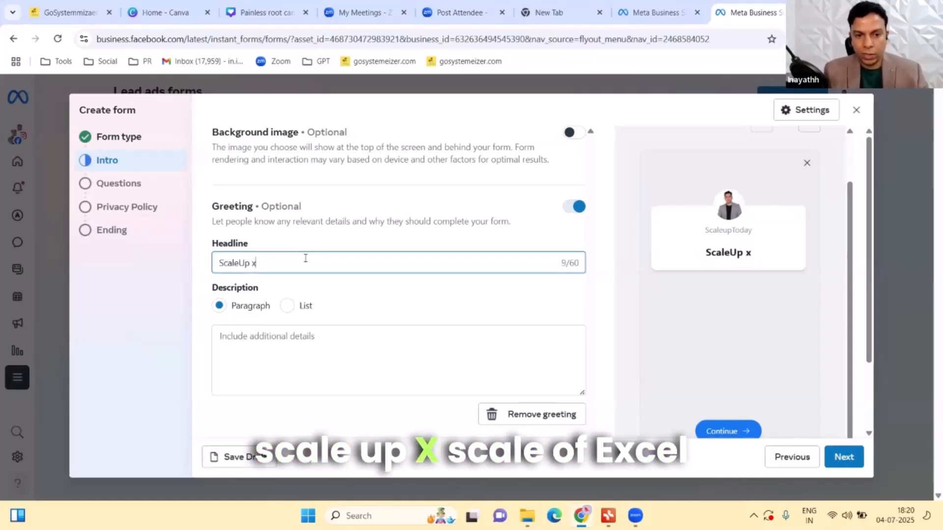
pyautogui.write(' x')
pyautogui.press('BackSpace')
pyautogui.write('XL ')
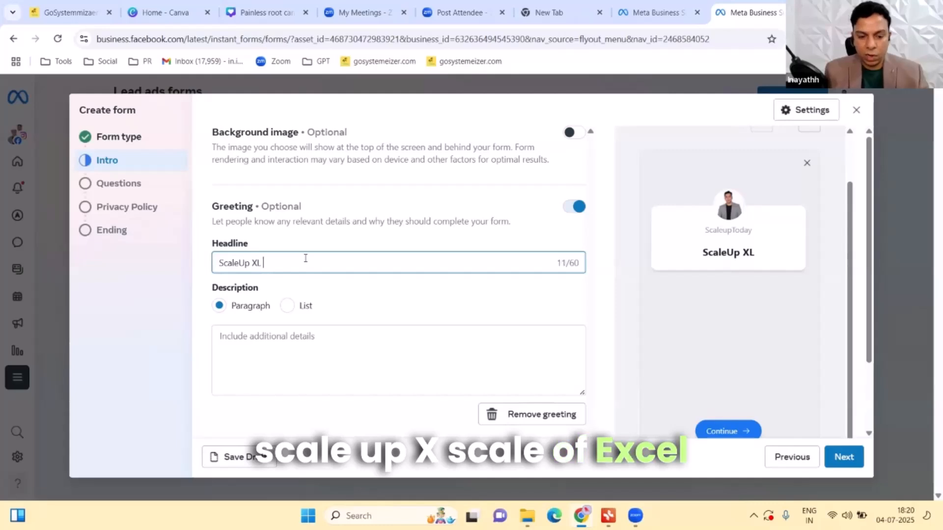
pyautogui.write('dnetist')
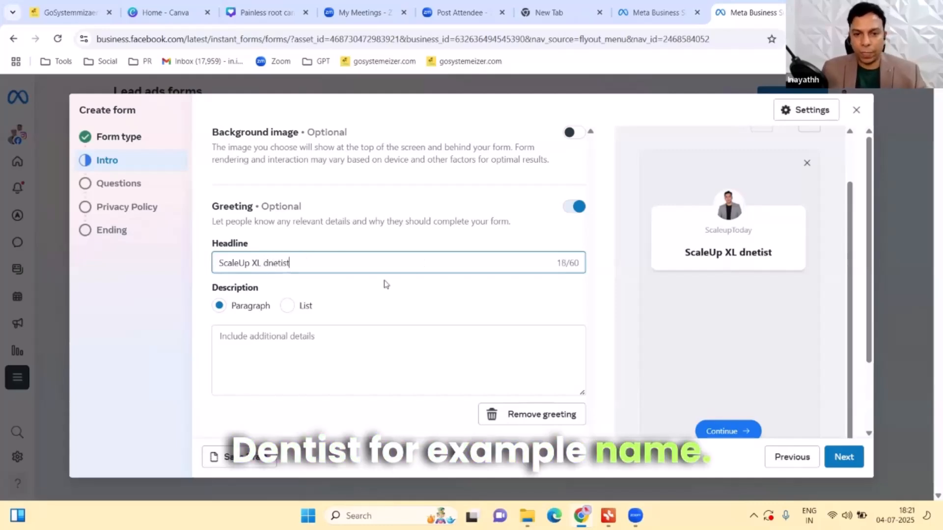
pyautogui.click(365, 277)
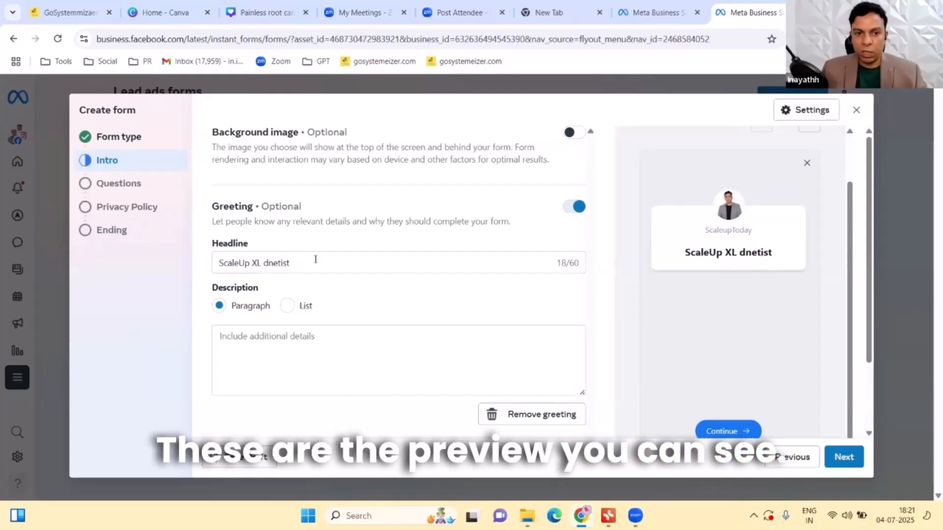
# Copy the headline text into the greeting description, end it with a full stop and start a new line
pyautogui.moveTo(316, 263); pyautogui.dragTo(221, 276)
pyautogui.hotkey('ctrl', 'c')
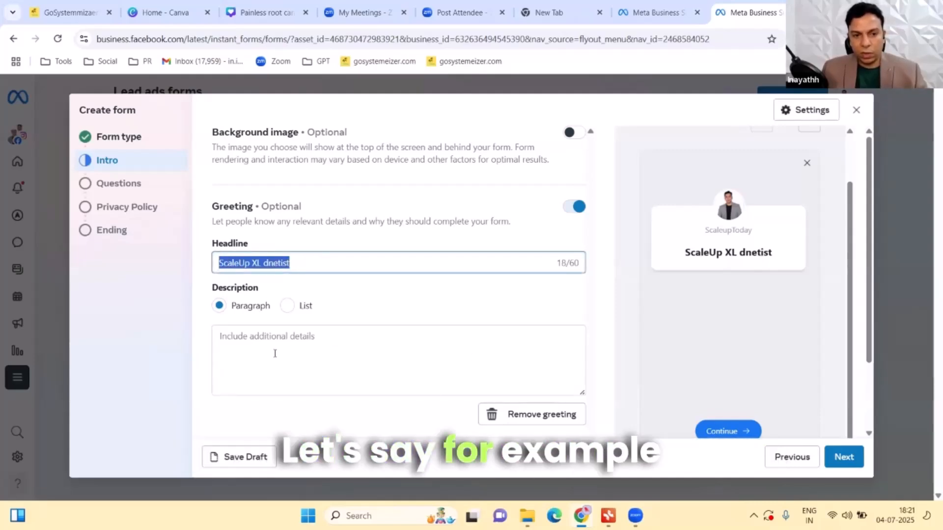
pyautogui.click(325, 348)
pyautogui.hotkey('ctrl', 'v')
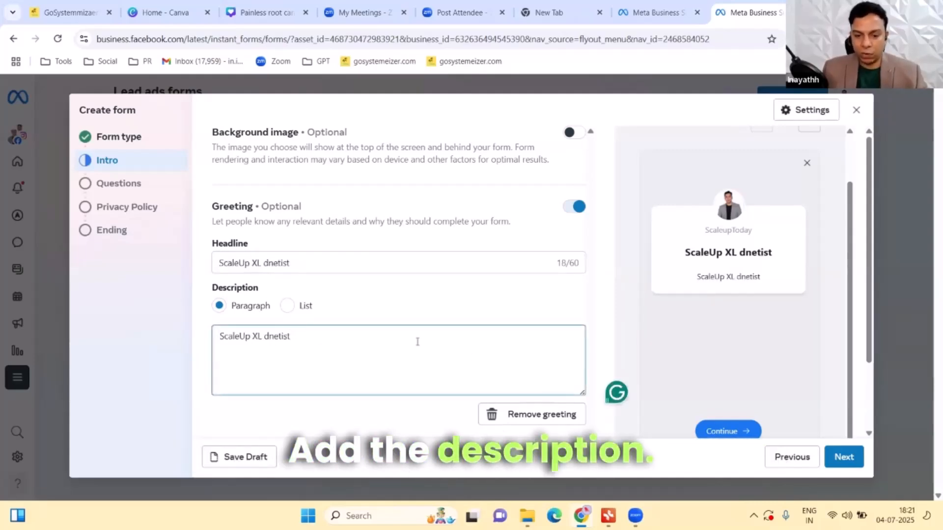
pyautogui.press('Return')
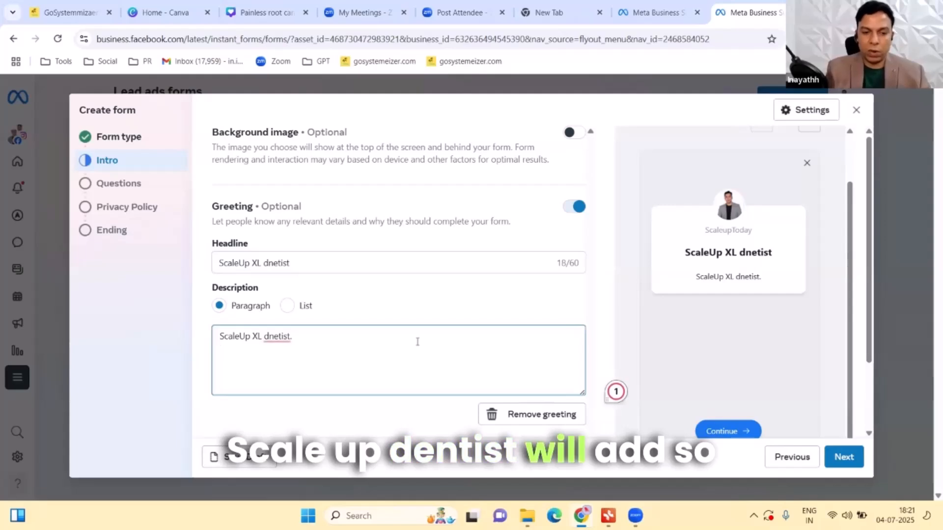
pyautogui.write('vhjvjvj')
pyautogui.press('BackSpace')
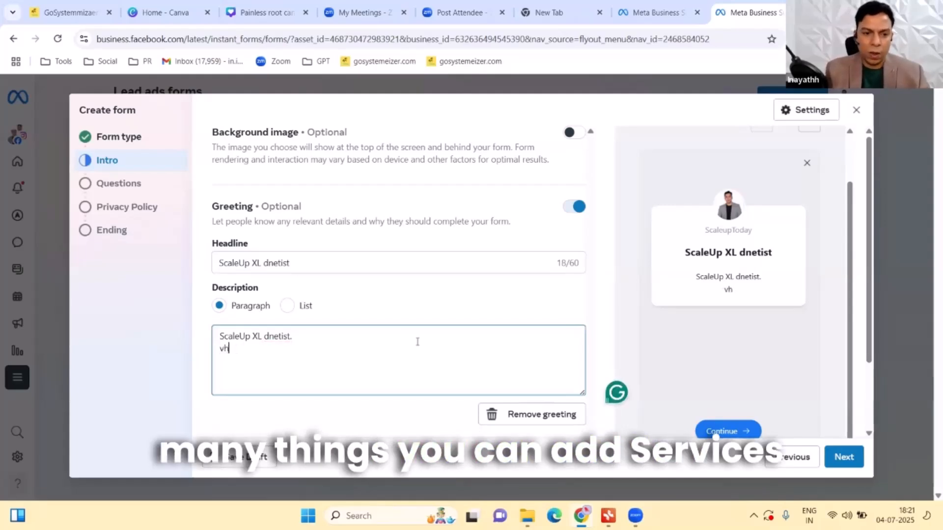
pyautogui.press('BackSpace')
pyautogui.press('BackSpace')
# Add "service offre,:" as the second line of the greeting description
pyautogui.write('servic')
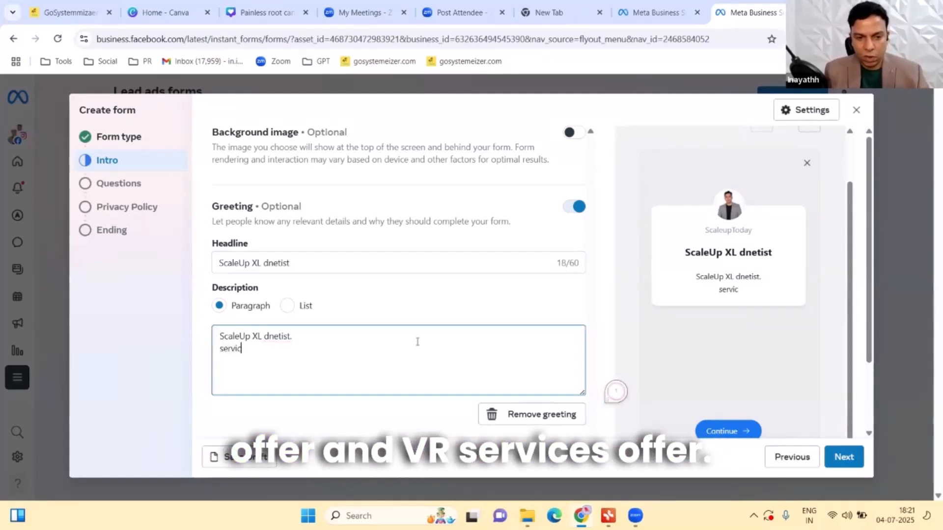
pyautogui.write('e offr')
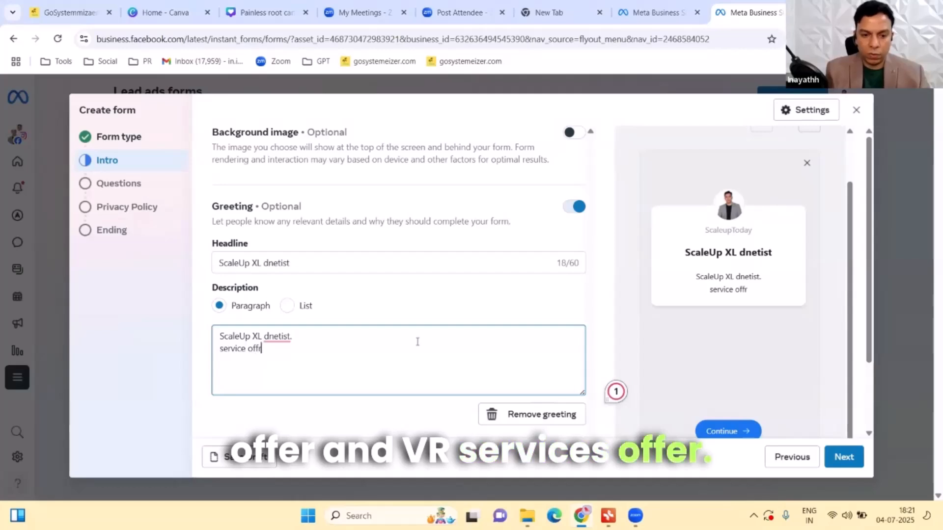
pyautogui.write('e, ')
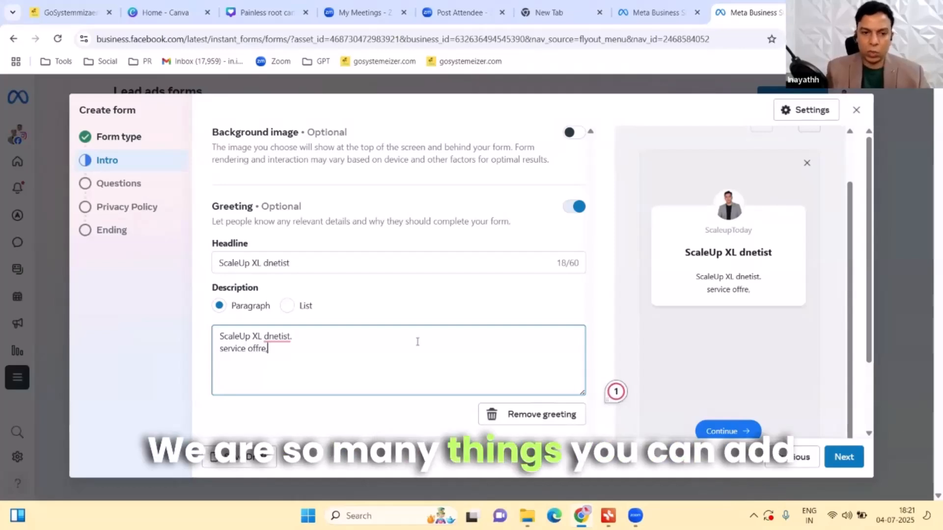
pyautogui.write(':')
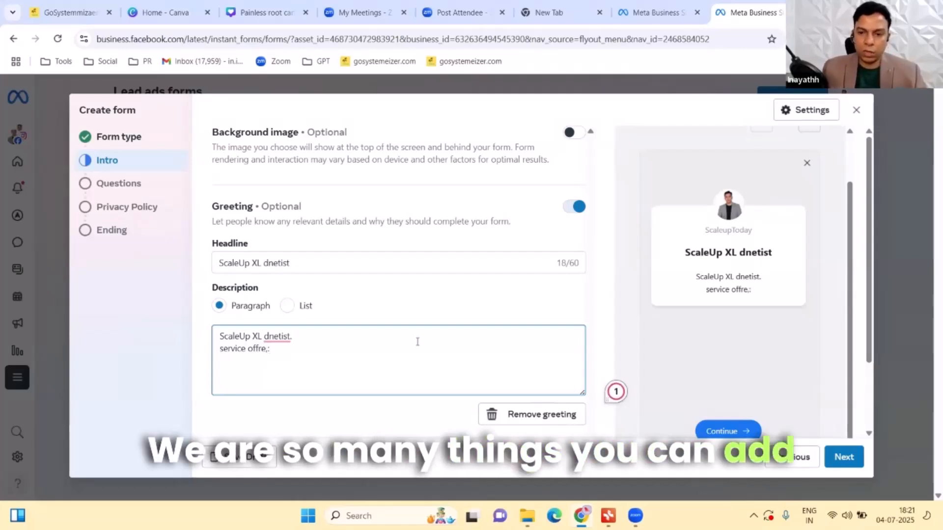
# Correct the misspelled last word in the description's first line to "dentist"
pyautogui.rightClick(285, 339)
pyautogui.click(293, 350)
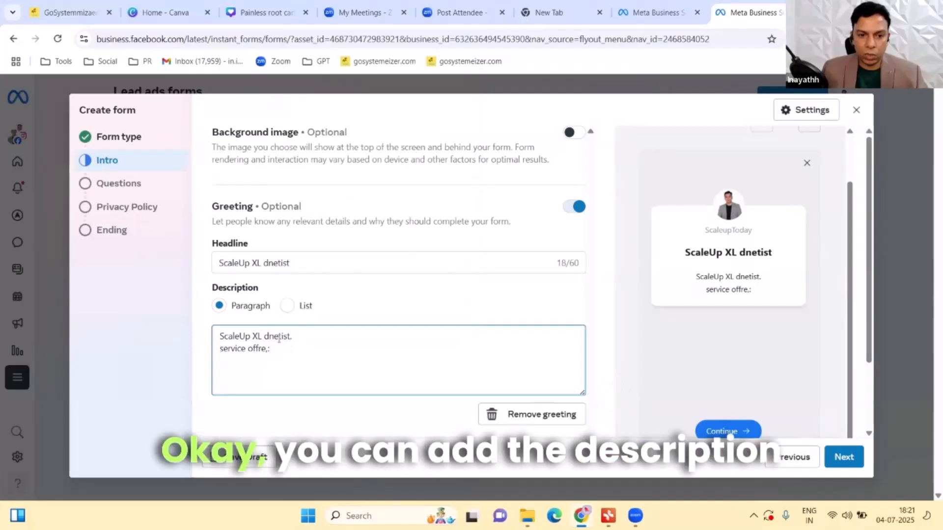
pyautogui.moveTo(278, 345)
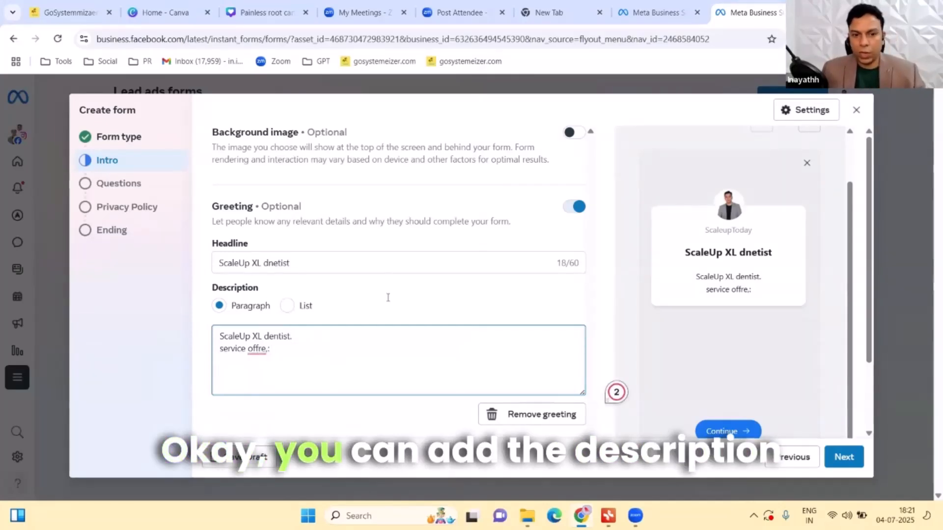
# Finish the Intro section and continue to the form's Questions section
pyautogui.scroll(-1, 391, 297)
pyautogui.scroll(1, 369, 265)
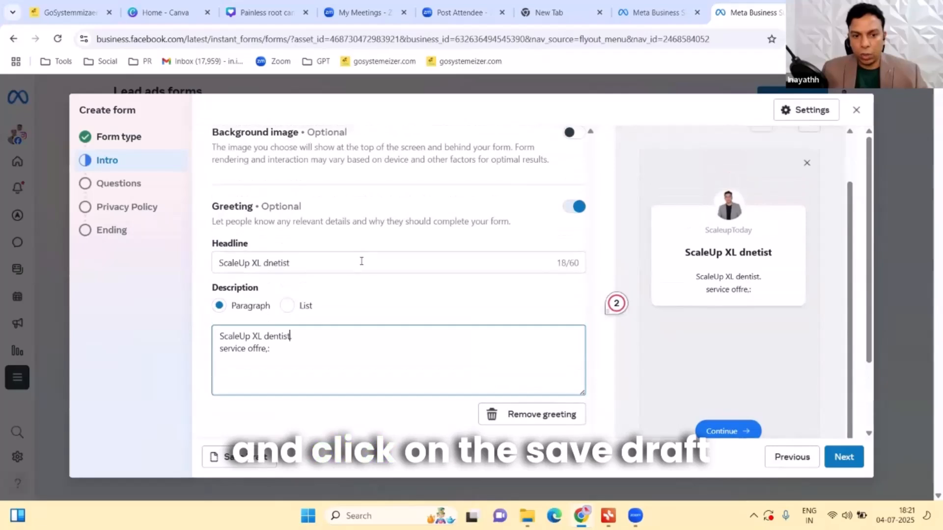
pyautogui.scroll(-1, 362, 261)
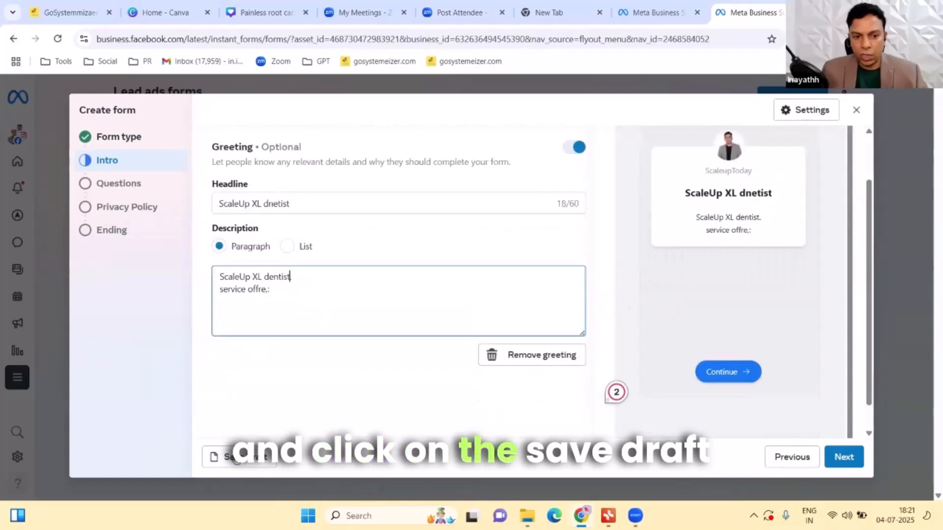
pyautogui.click(846, 458)
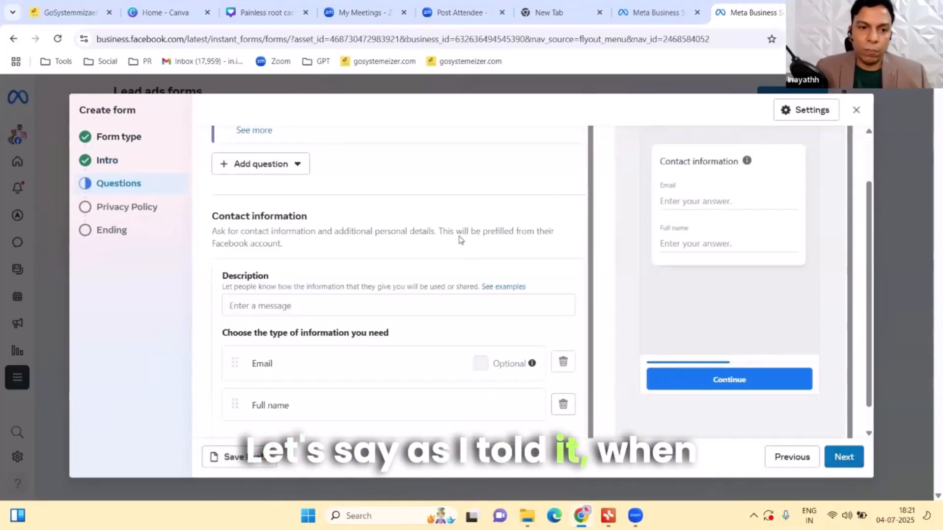
# Add a short-answer question to the form reading "What problem your facing?"
pyautogui.scroll(1, 460, 239)
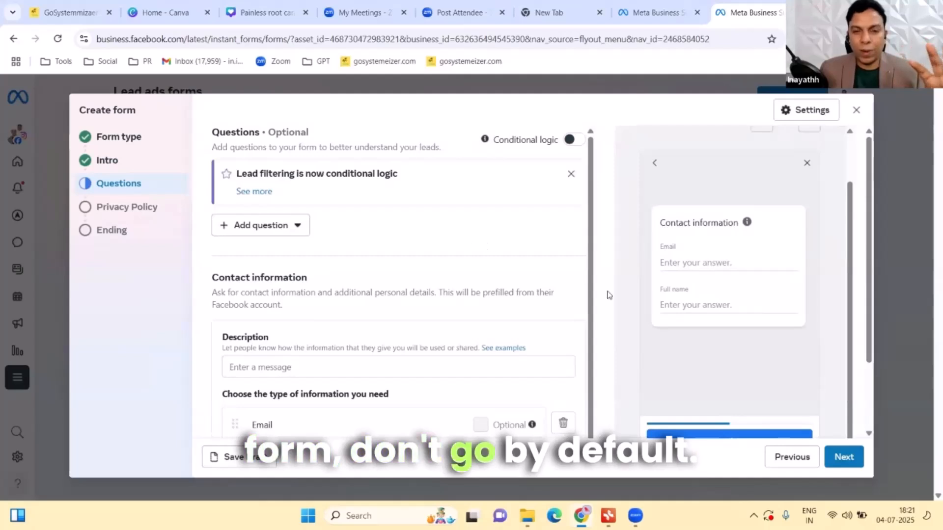
pyautogui.scroll(-1, 476, 324)
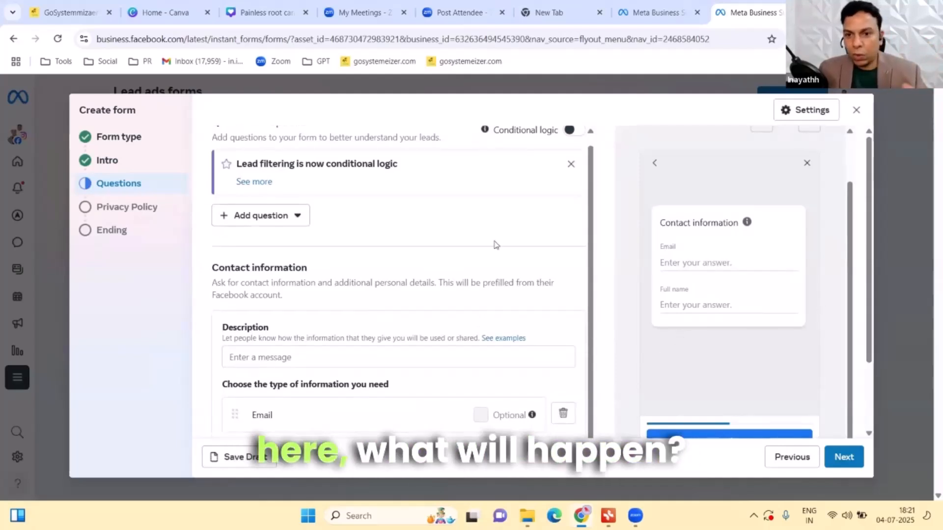
pyautogui.scroll(1, 684, 375)
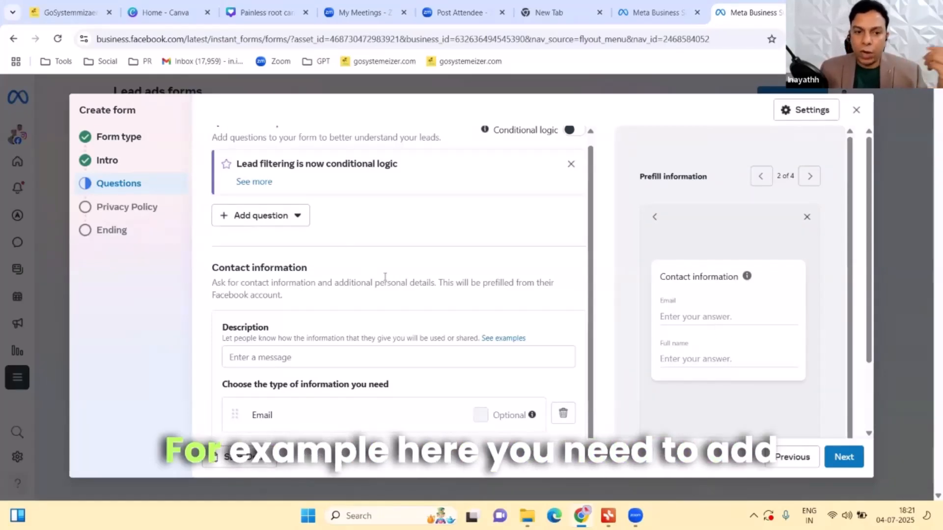
pyautogui.scroll(1, 402, 331)
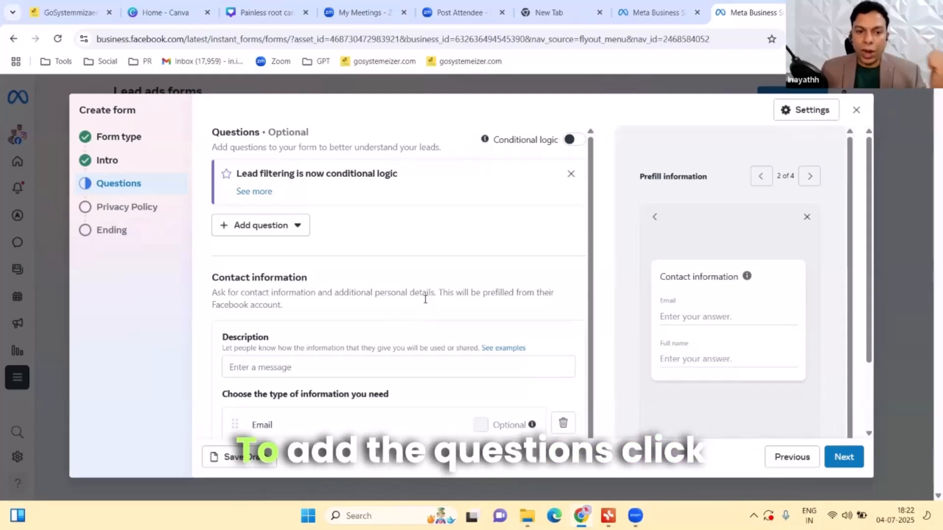
pyautogui.click(286, 226)
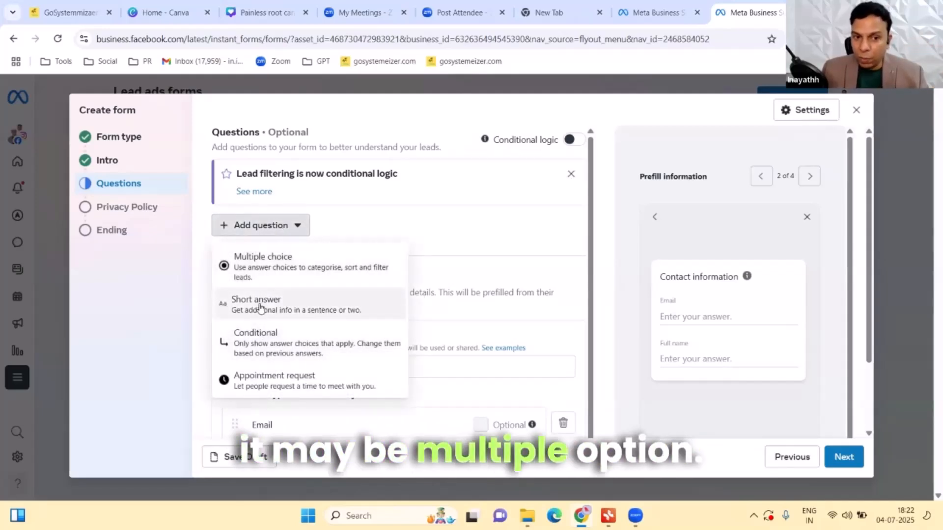
pyautogui.click(287, 311)
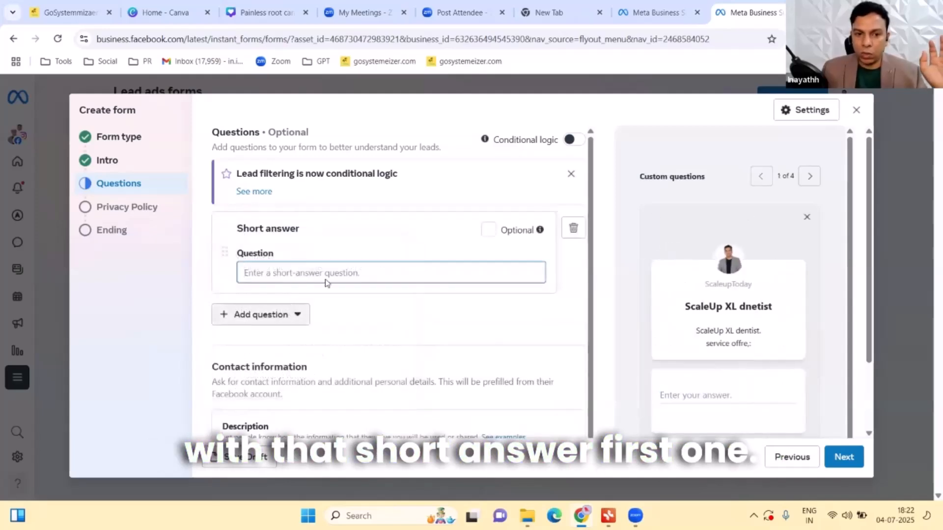
pyautogui.write('What')
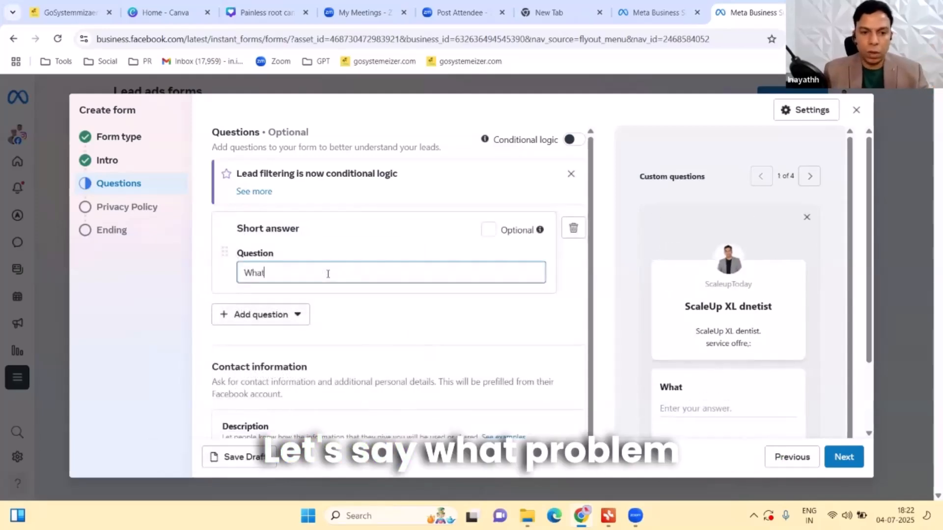
pyautogui.write(' probl')
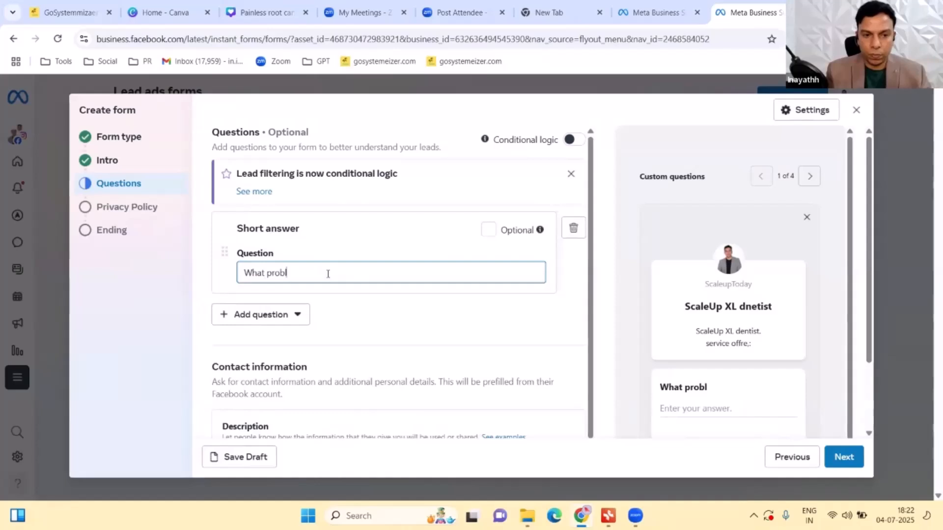
pyautogui.write('em your facing')
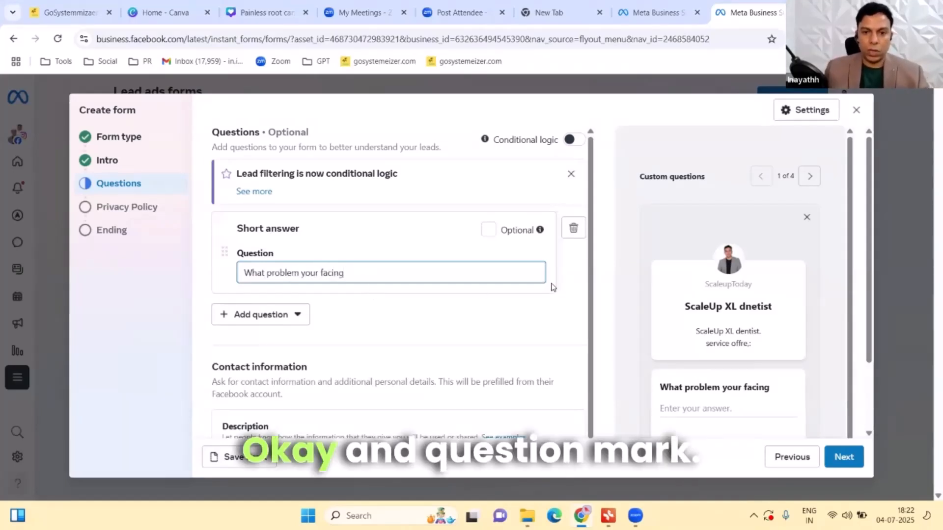
pyautogui.write('?')
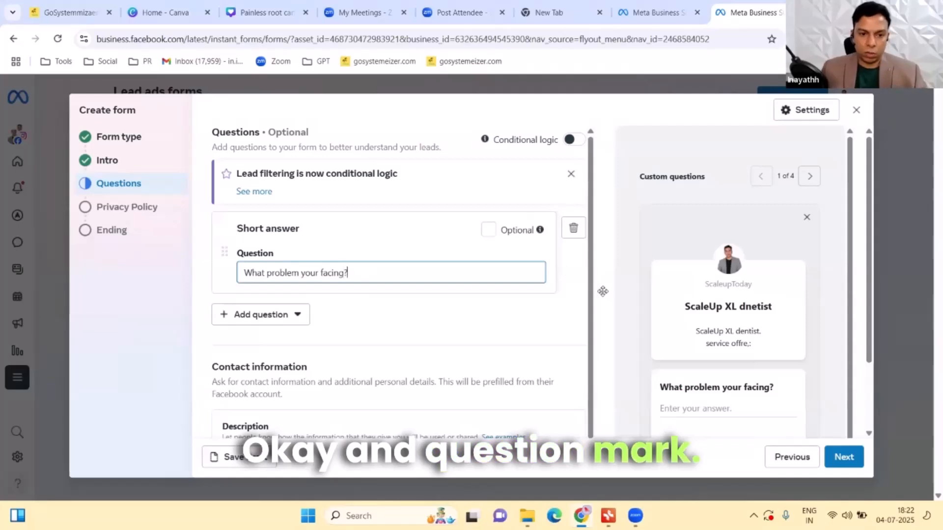
pyautogui.click(570, 291)
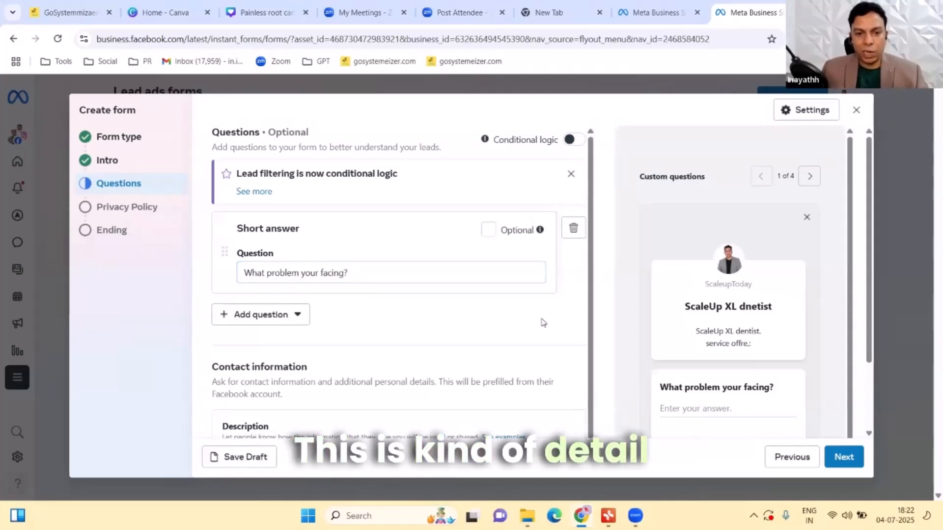
# Add a multiple-choice question reading "WHen are you planing to visit clinic?"
pyautogui.click(282, 320)
pyautogui.click(283, 355)
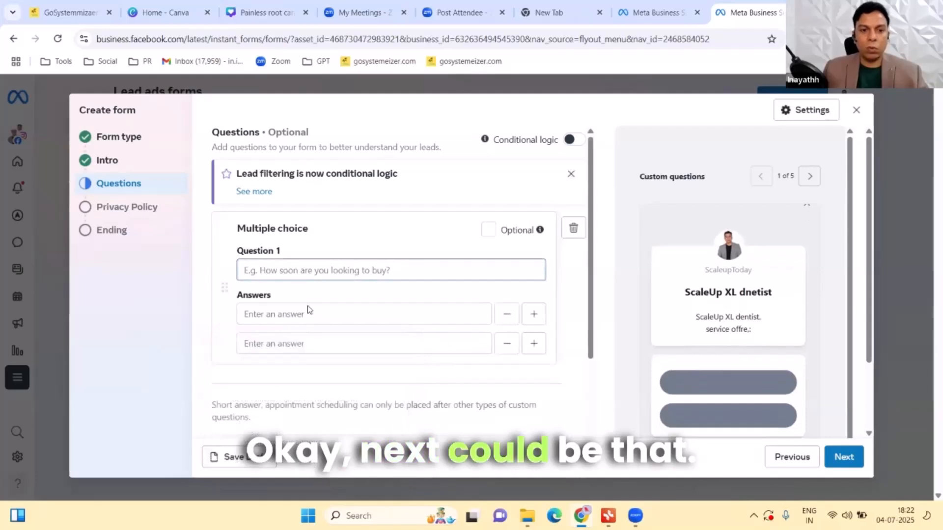
pyautogui.click(311, 271)
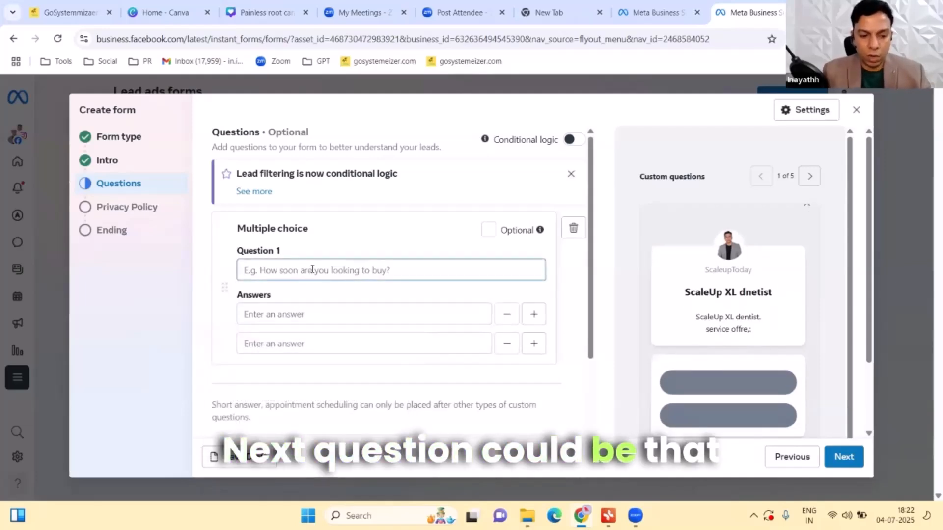
pyautogui.write('WHen are you')
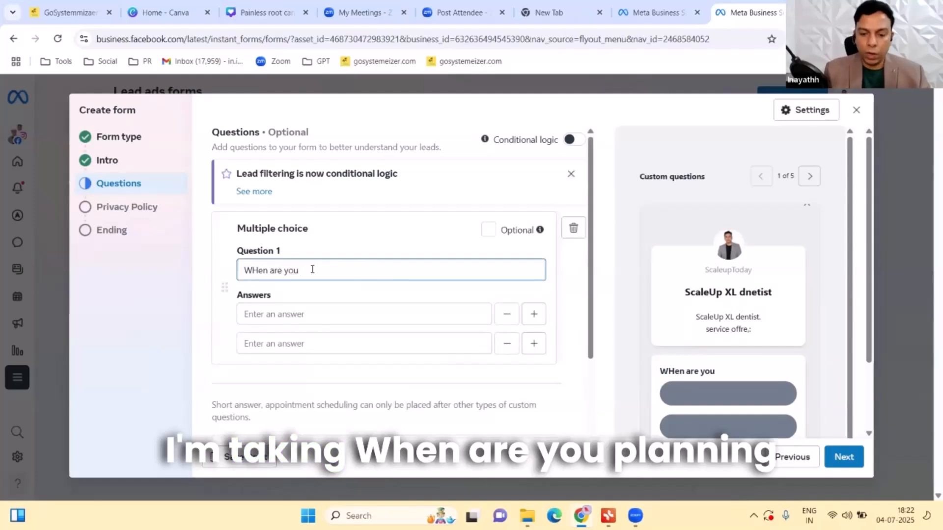
pyautogui.write(' plan')
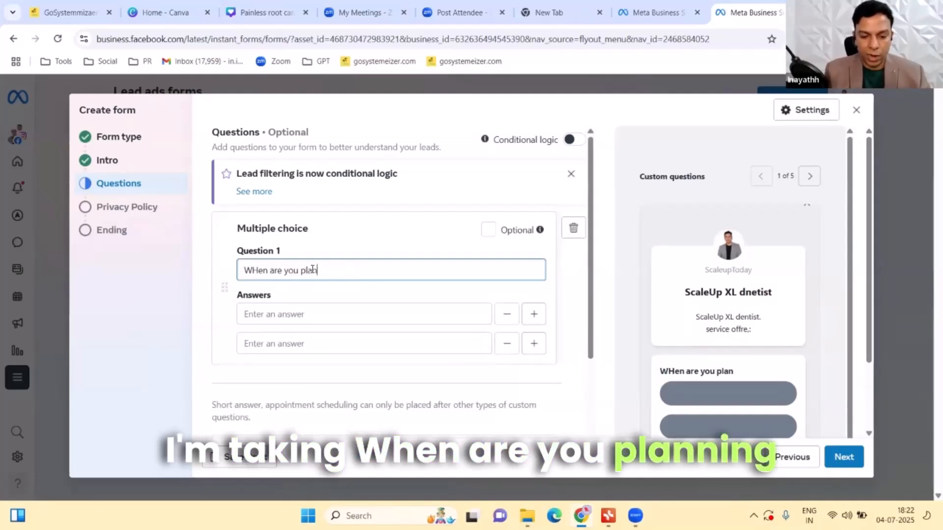
pyautogui.write('ing to visit ')
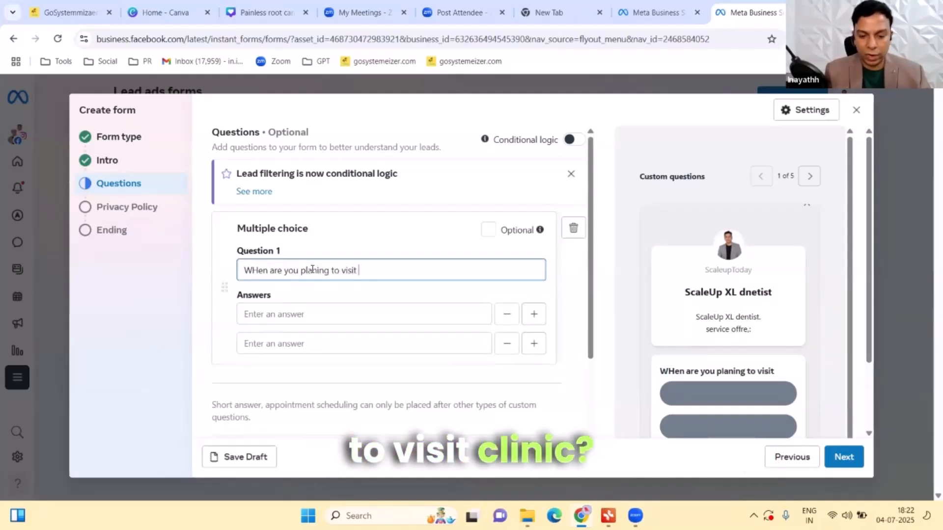
pyautogui.write('clinic')
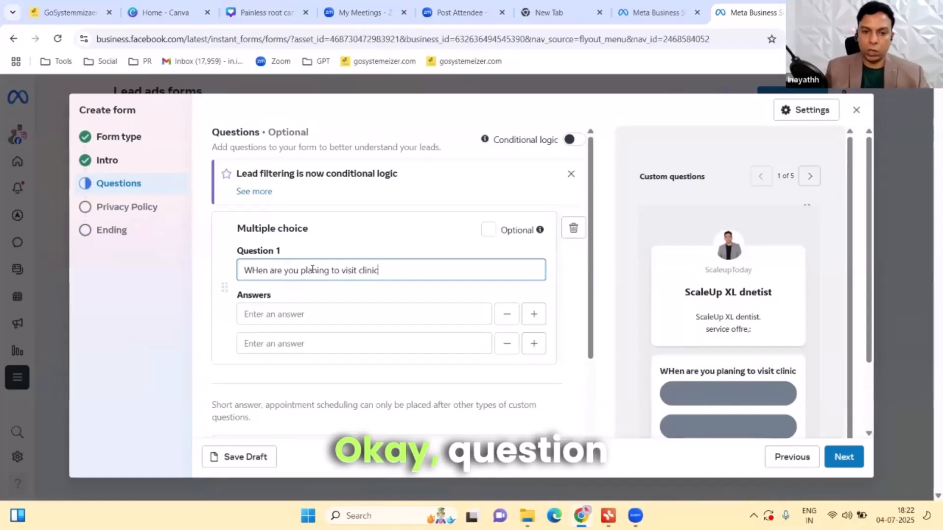
pyautogui.write('?')
# Give the clinic visit question three answers: "Tomorrow", "In next 3 days" and "In next 7 days"
pyautogui.click(271, 317)
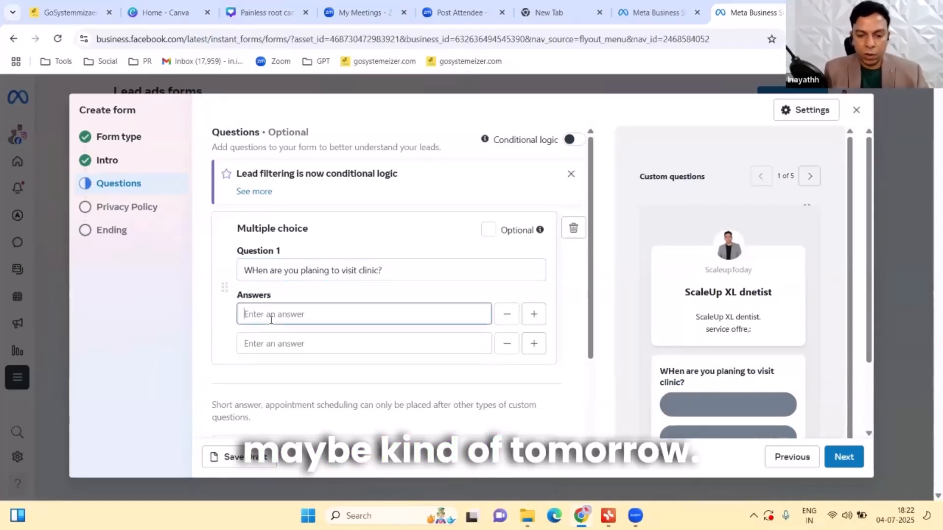
pyautogui.write('Tomroow')
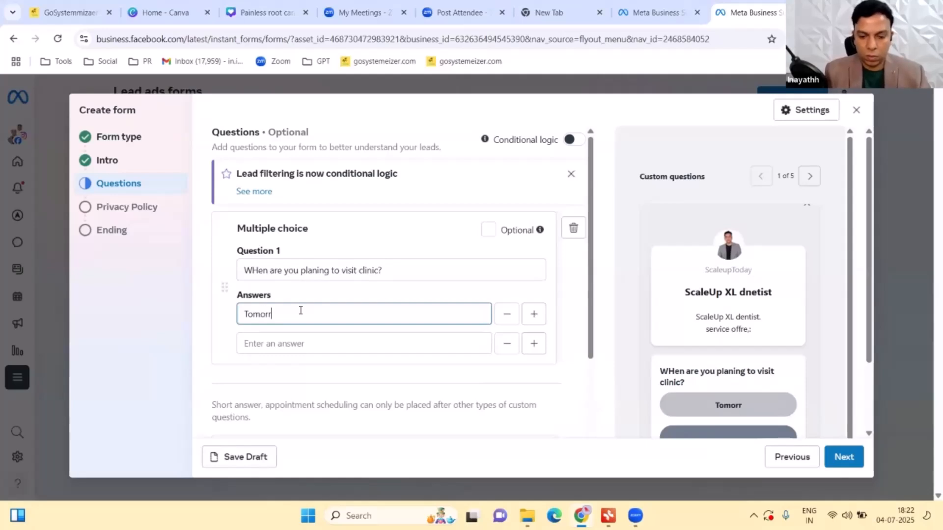
pyautogui.write('ow')
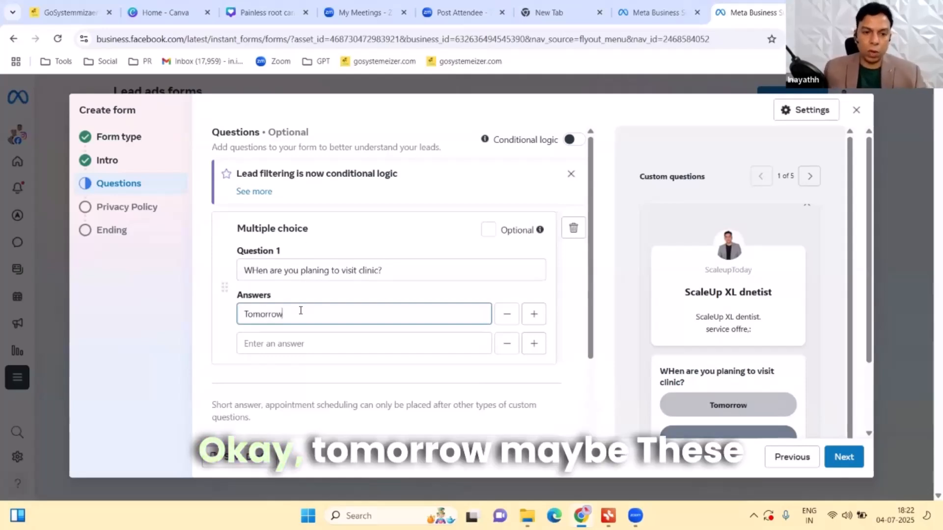
pyautogui.click(534, 344)
pyautogui.click(407, 348)
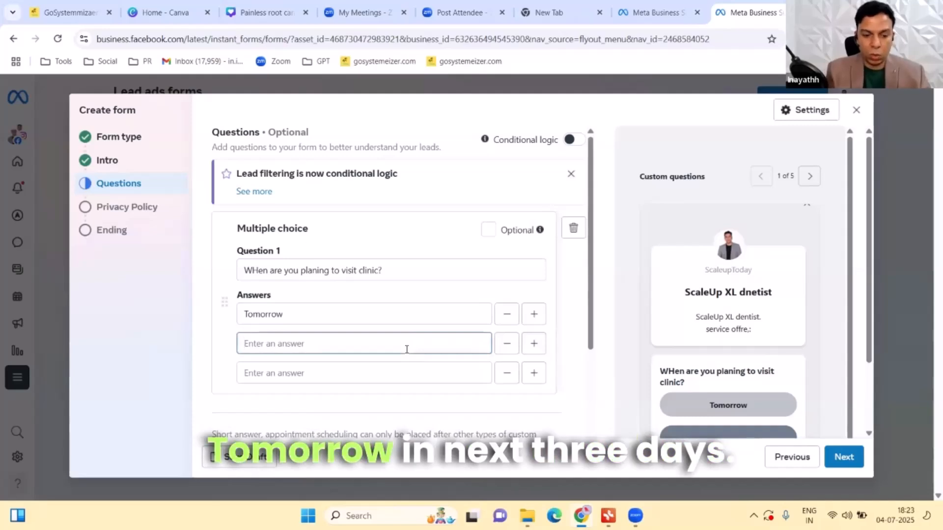
pyautogui.write('In next')
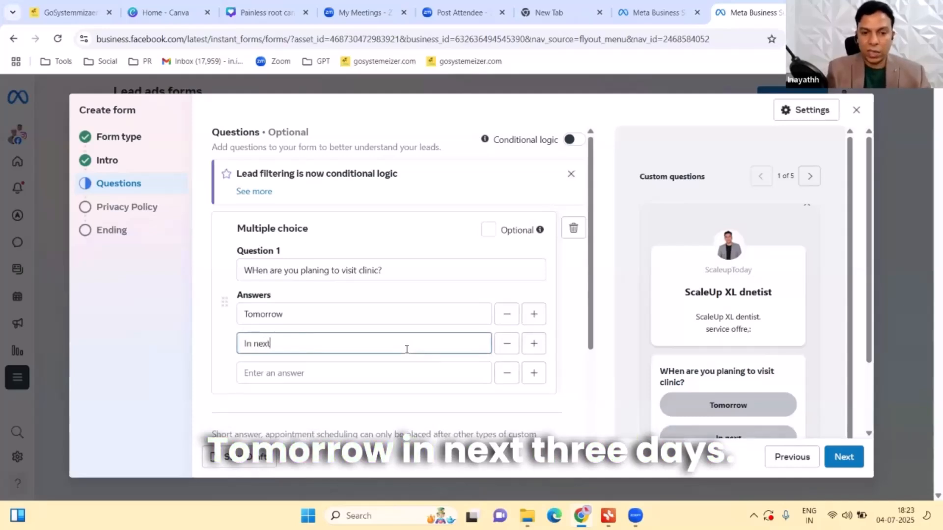
pyautogui.write(' 3 days')
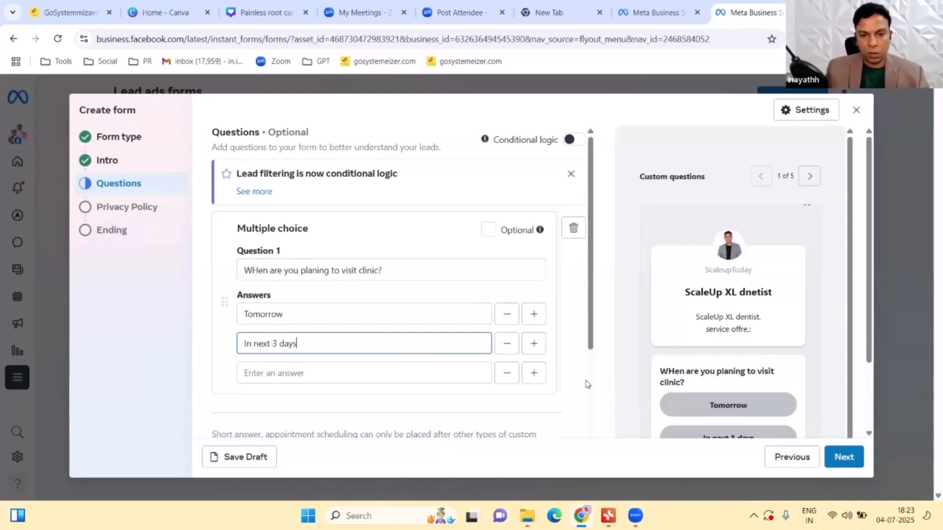
pyautogui.click(374, 379)
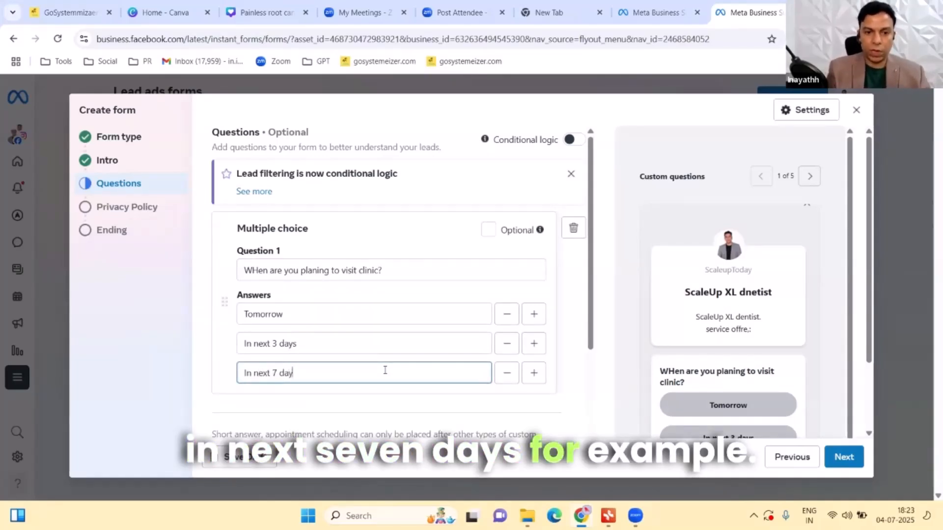
pyautogui.write('s')
# Review the two custom questions and how the multiple-choice answers look in the form preview
pyautogui.scroll(-1, 420, 405)
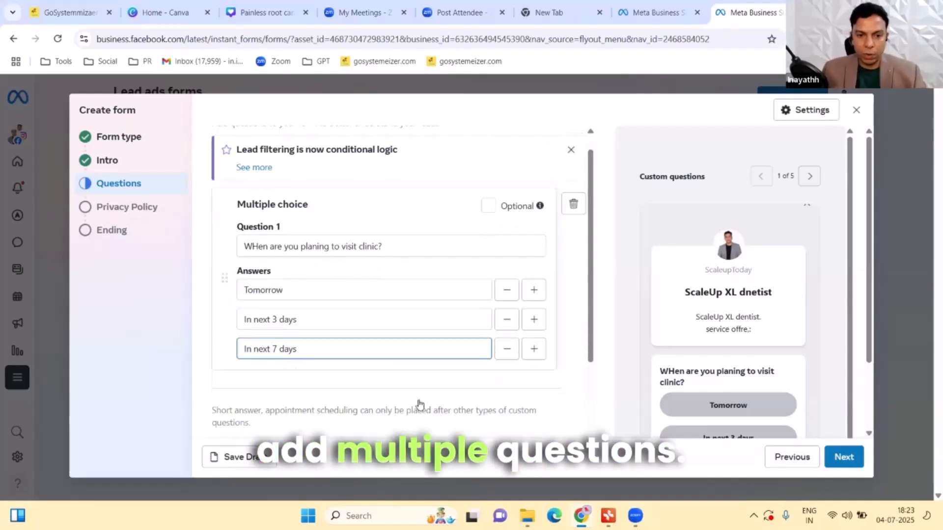
pyautogui.scroll(-2, 420, 405)
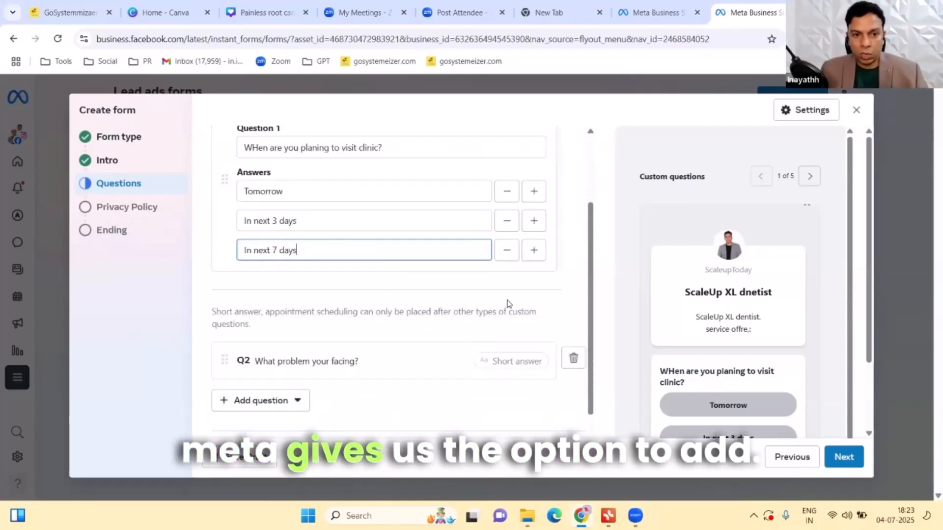
pyautogui.scroll(-1, 452, 281)
pyautogui.scroll(3, 428, 272)
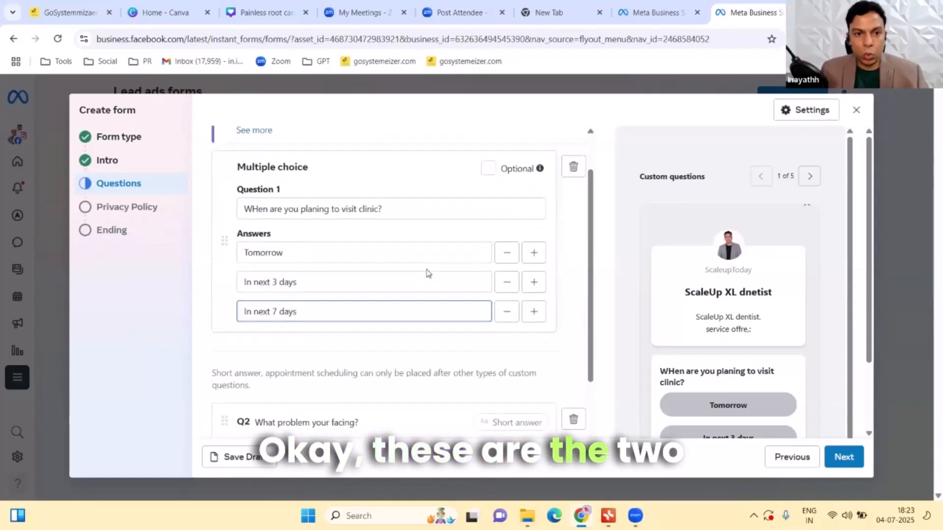
pyautogui.scroll(-2, 732, 289)
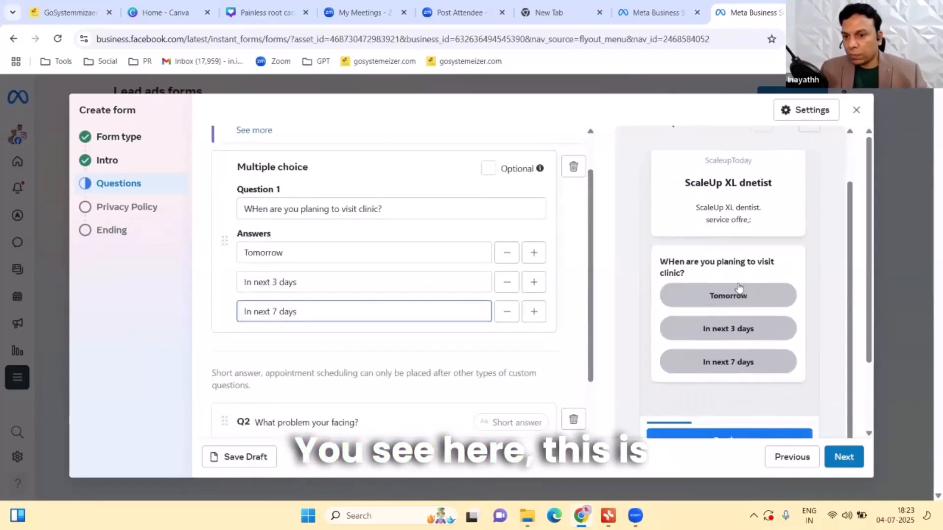
pyautogui.scroll(-2, 742, 305)
pyautogui.scroll(3, 744, 293)
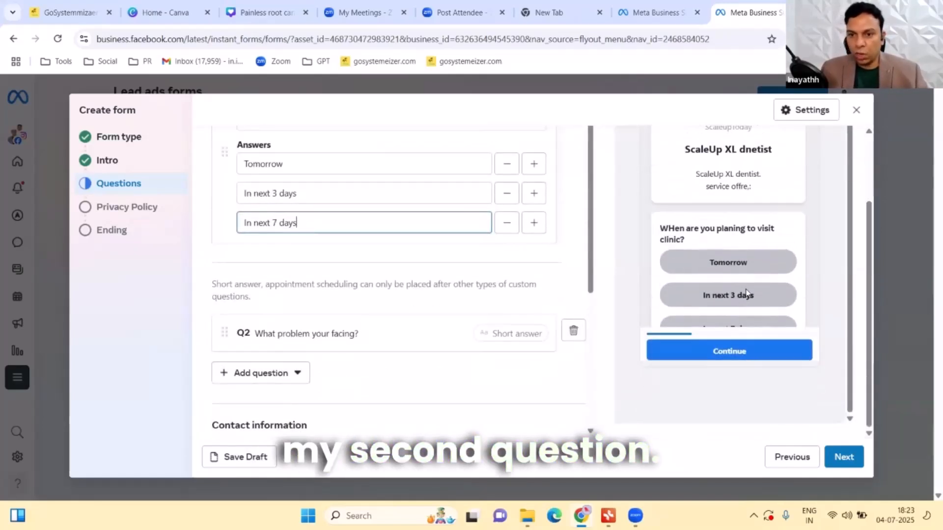
pyautogui.scroll(1, 560, 297)
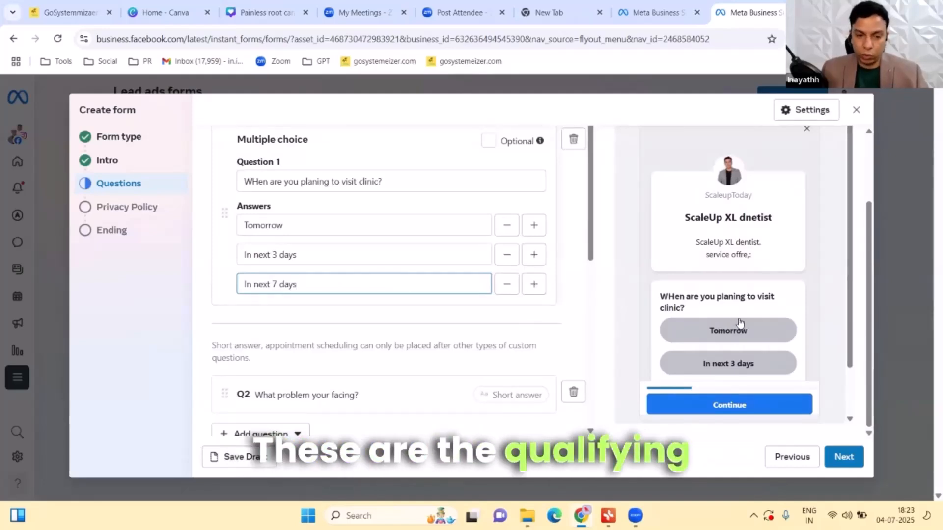
# Set the contact information description to "We are collecting data to sending enquiry resonses"
pyautogui.scroll(-5, 398, 265)
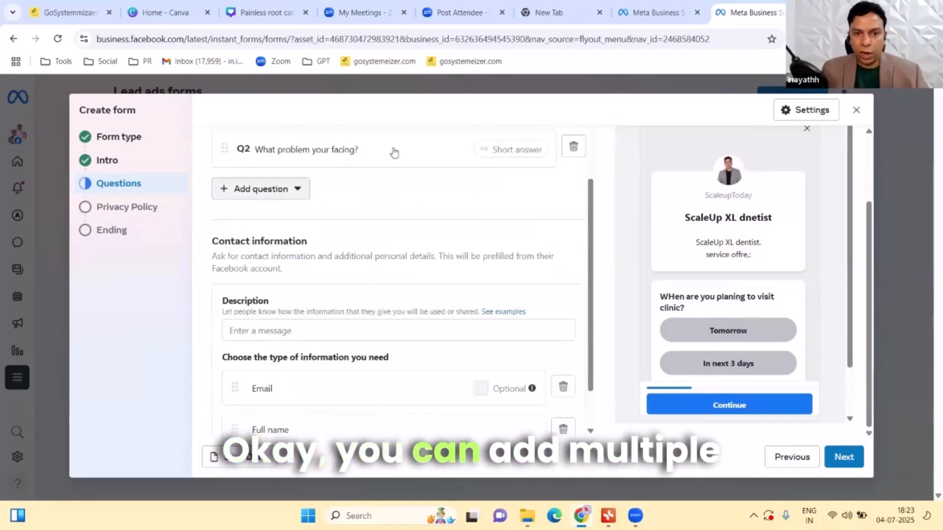
pyautogui.scroll(-1, 363, 237)
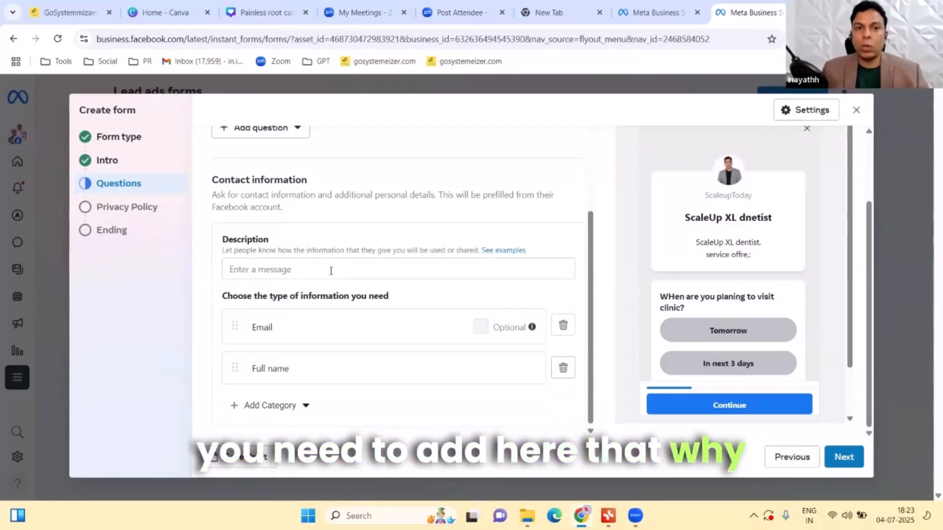
pyautogui.click(331, 269)
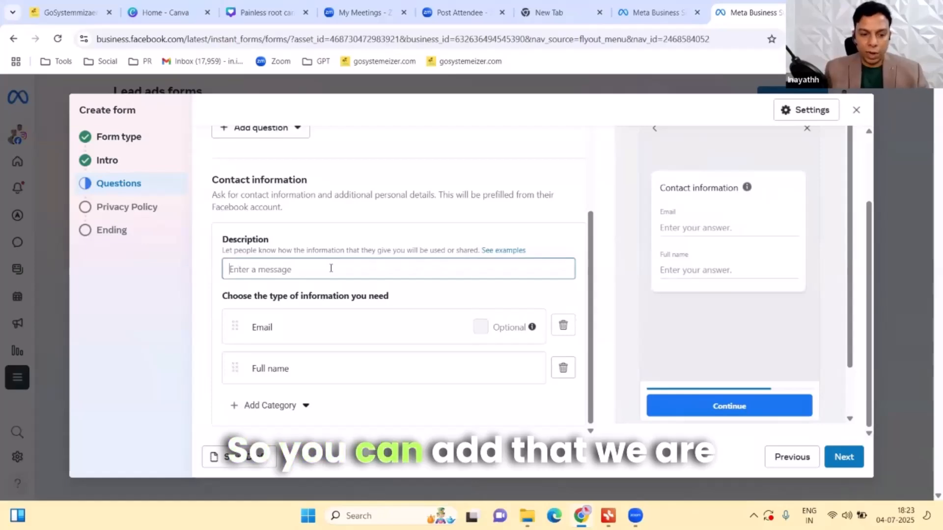
pyautogui.write('We are c')
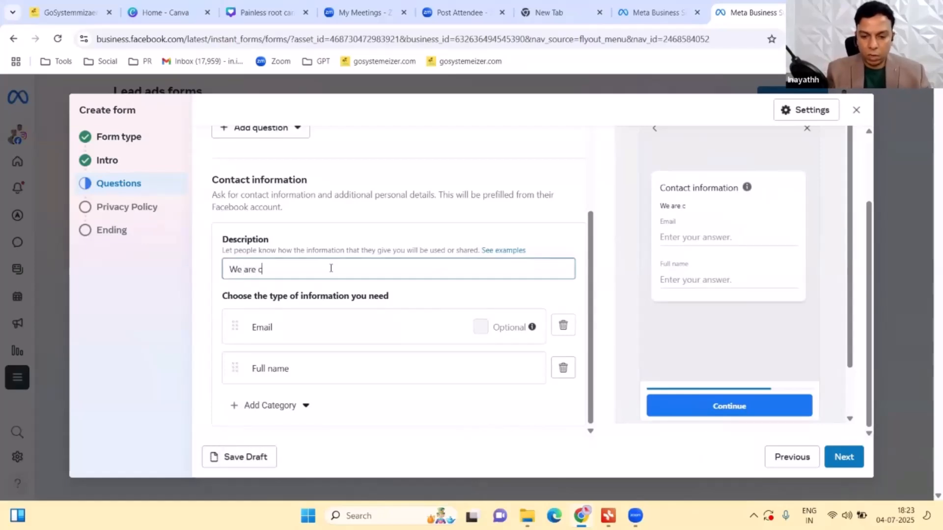
pyautogui.write('ollecting data to sending enq')
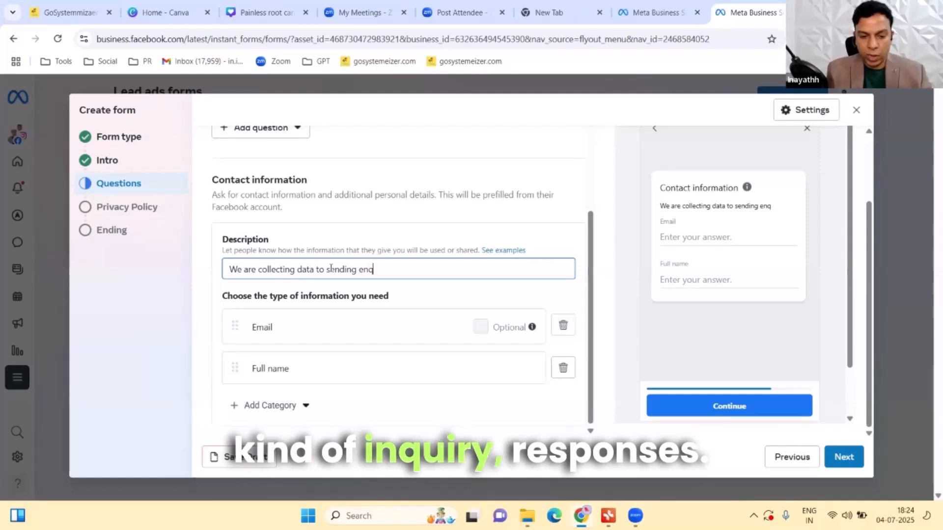
pyautogui.write('resonses')
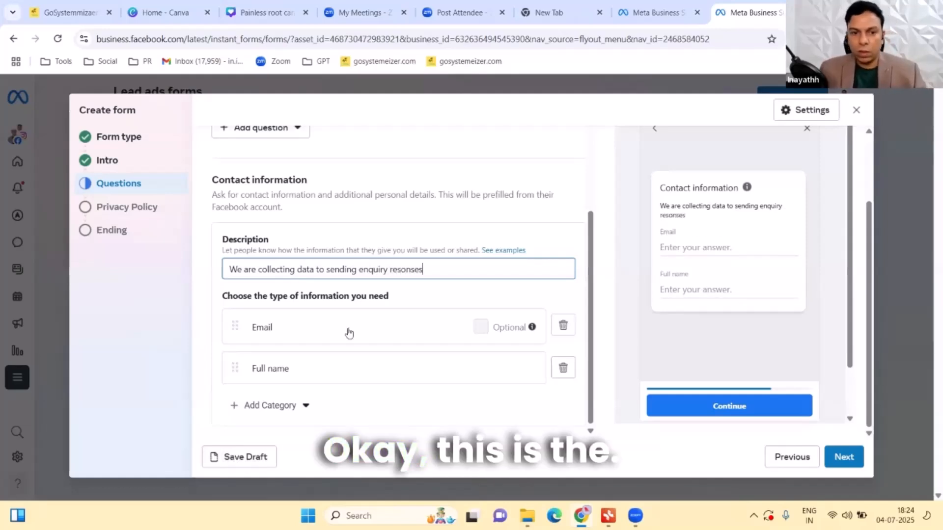
pyautogui.click(459, 301)
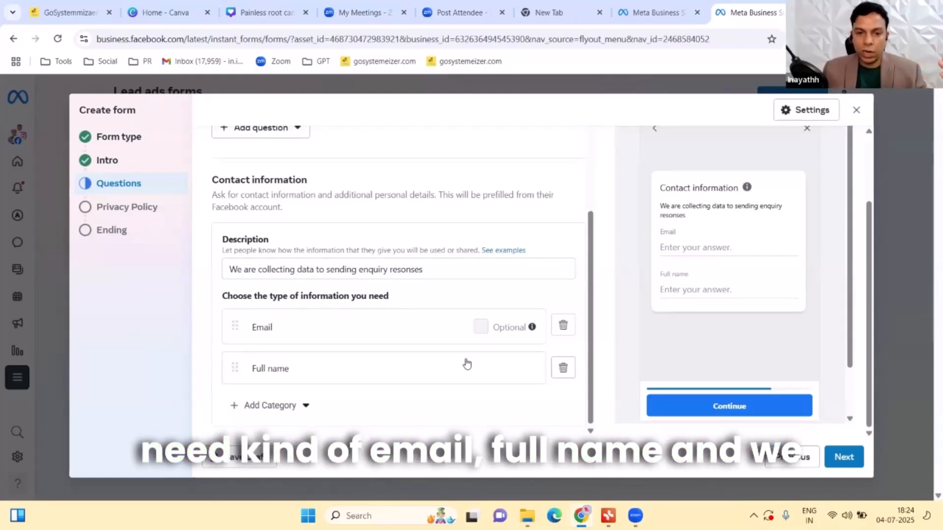
# Add a phone number field to the contact information requested alongside email and full name
pyautogui.click(296, 404)
pyautogui.moveTo(335, 364)
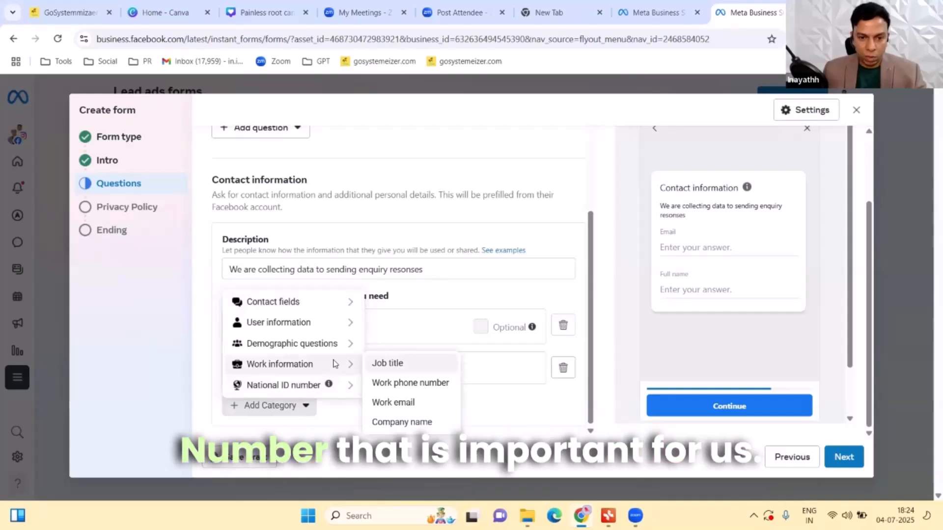
pyautogui.moveTo(307, 324)
pyautogui.moveTo(252, 301)
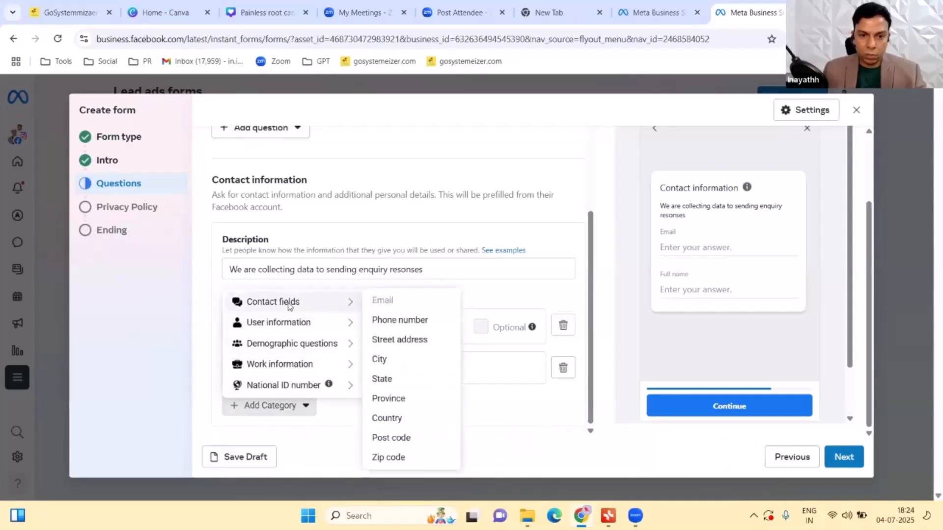
pyautogui.click(422, 319)
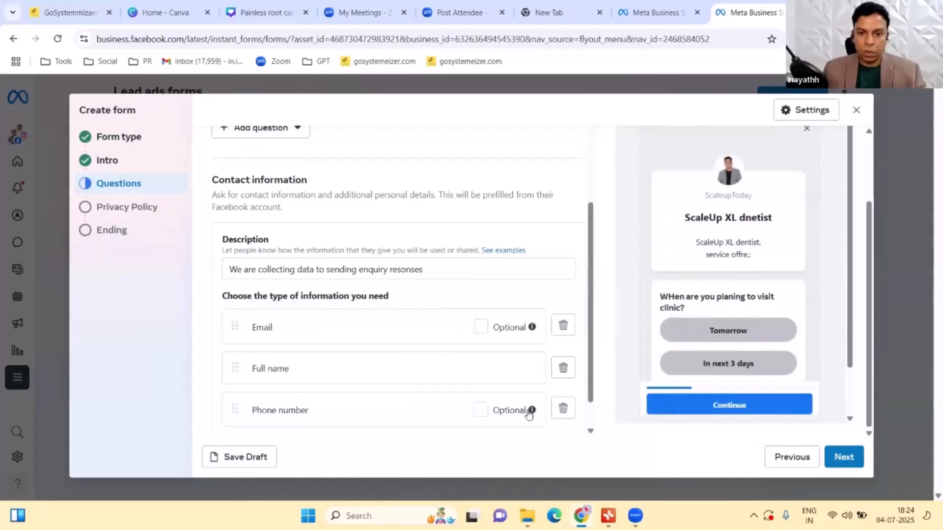
pyautogui.scroll(-1, 529, 414)
pyautogui.scroll(-1, 740, 324)
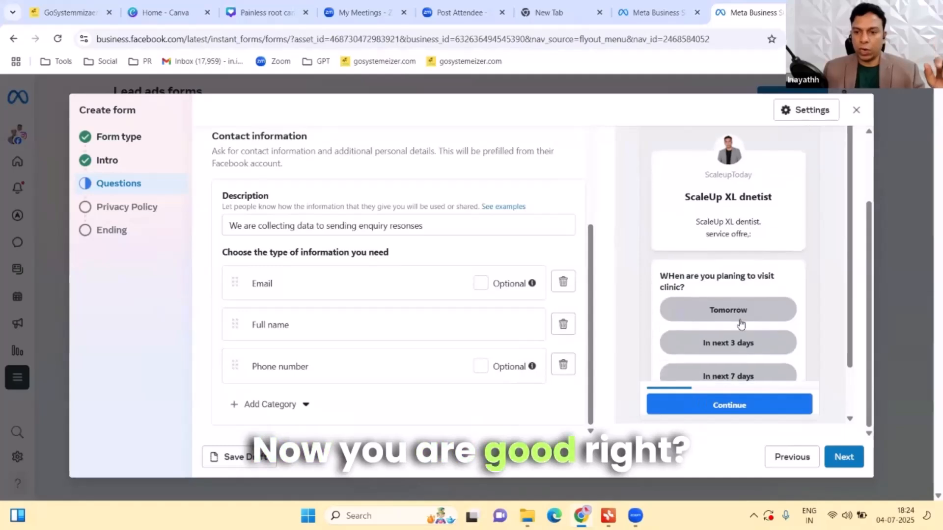
# Check the preview pages for the custom questions and contact information, and return to the clinic visit question
pyautogui.scroll(-2, 741, 324)
pyautogui.scroll(3, 788, 239)
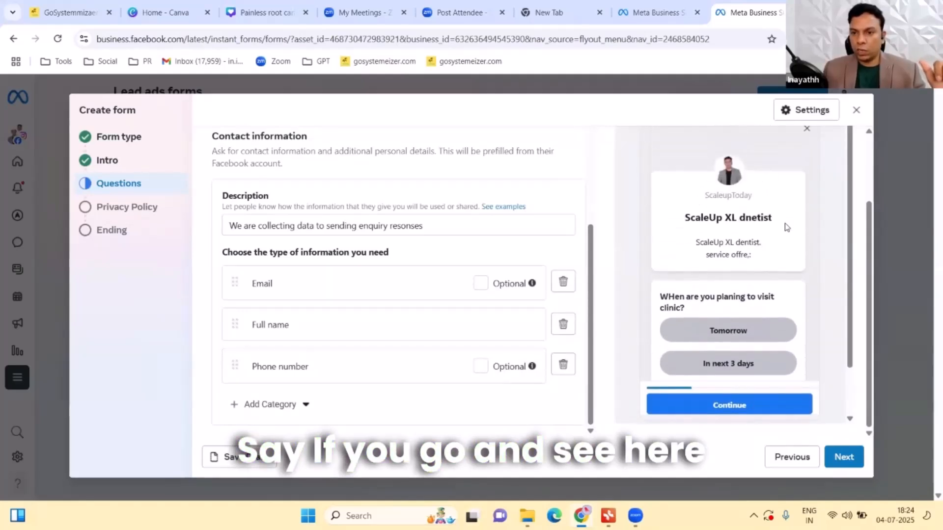
pyautogui.scroll(2, 788, 227)
pyautogui.click(809, 149)
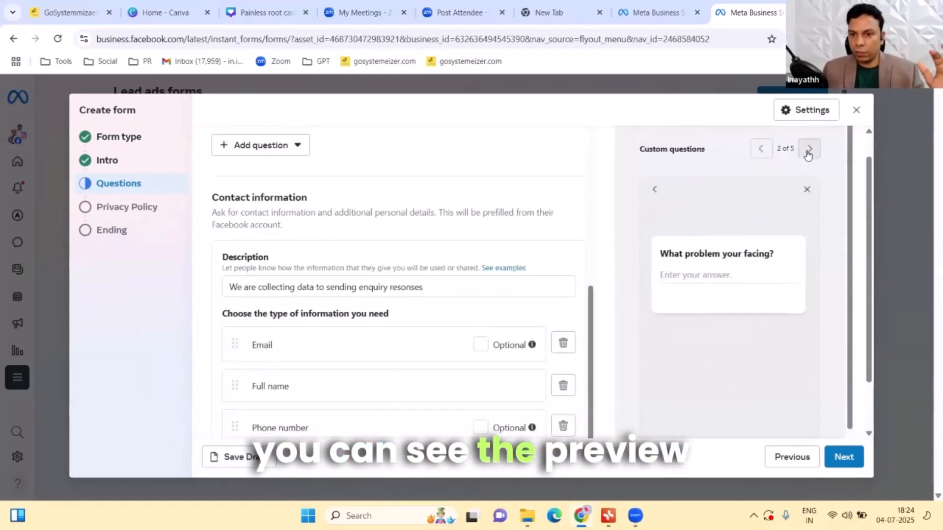
pyautogui.click(809, 149)
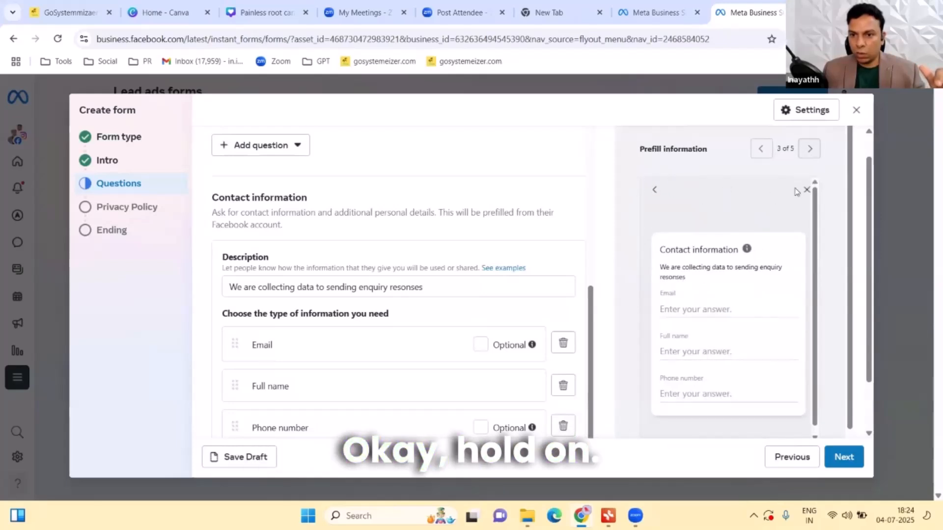
pyautogui.click(760, 150)
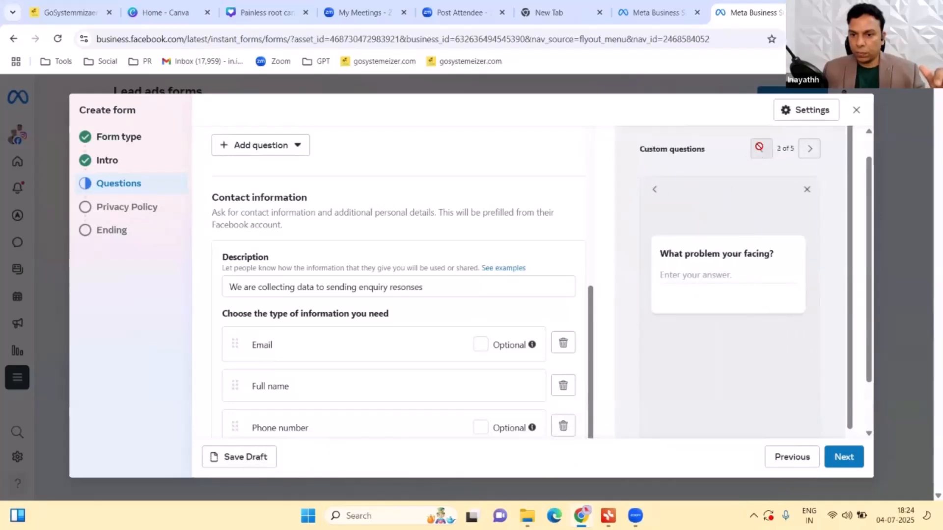
pyautogui.click(655, 189)
pyautogui.scroll(-5, 767, 387)
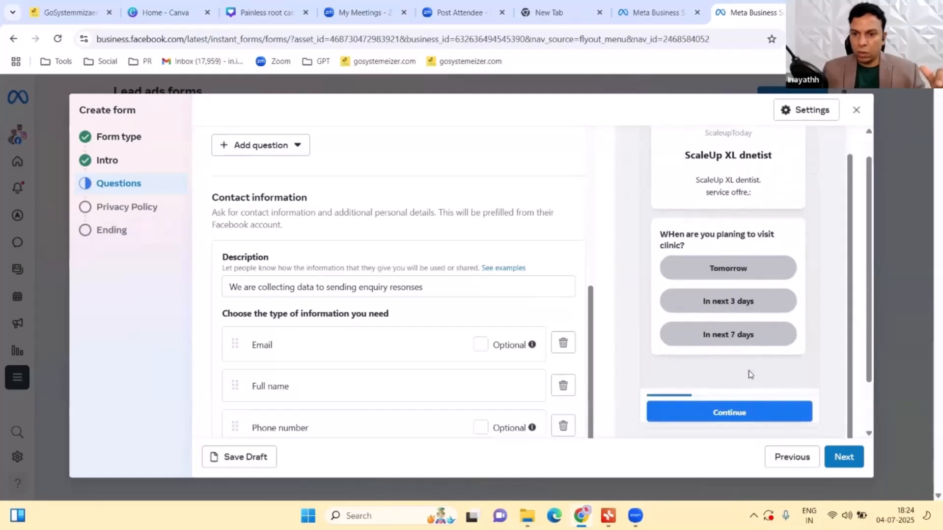
pyautogui.scroll(10, 393, 347)
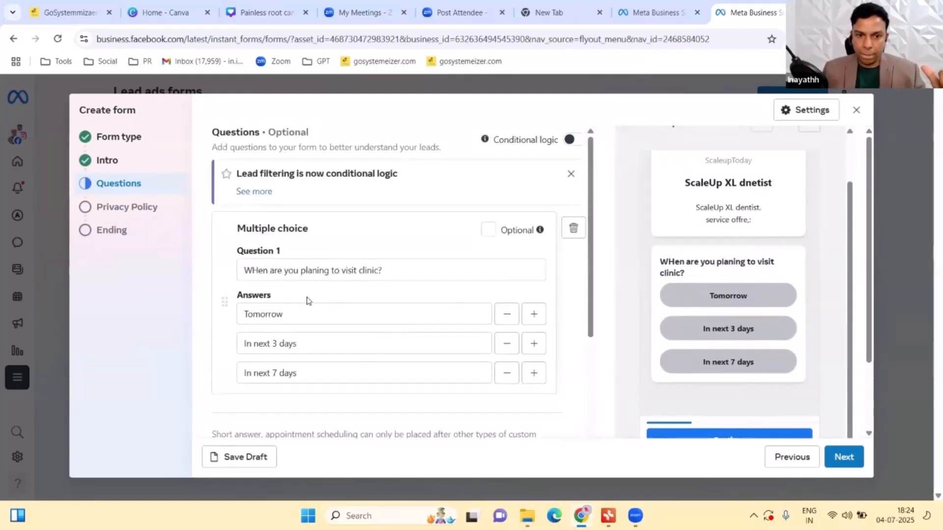
# Go through the preview from the short-answer question to the contact information and privacy review pages
pyautogui.scroll(-6, 382, 282)
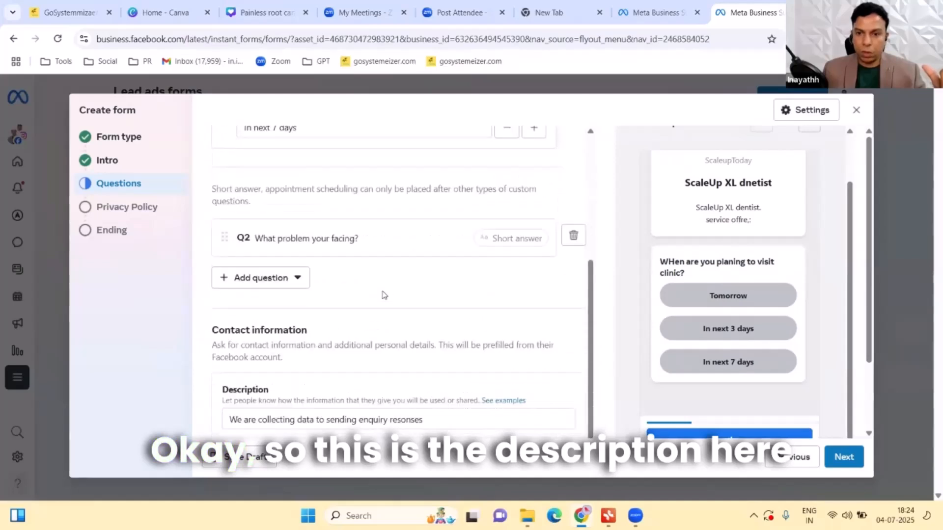
pyautogui.scroll(2, 817, 206)
pyautogui.click(810, 177)
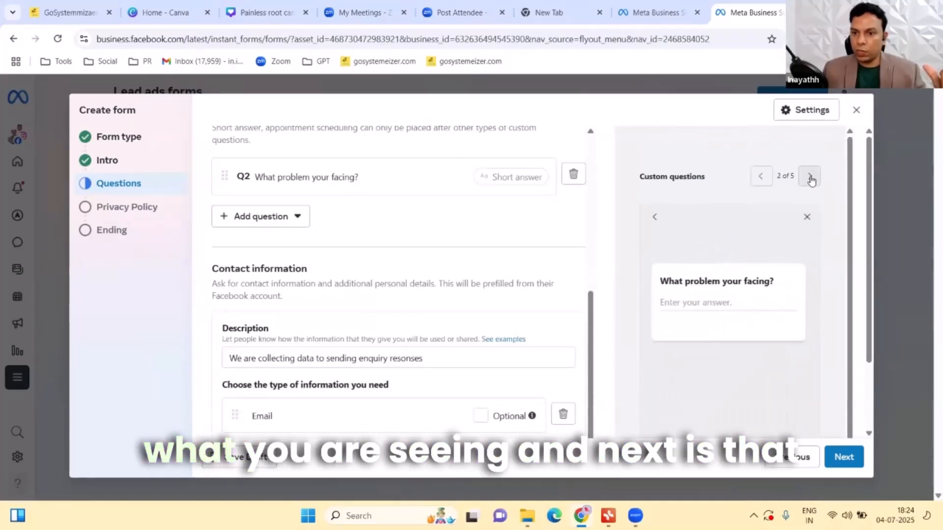
pyautogui.click(810, 178)
pyautogui.scroll(-1, 723, 374)
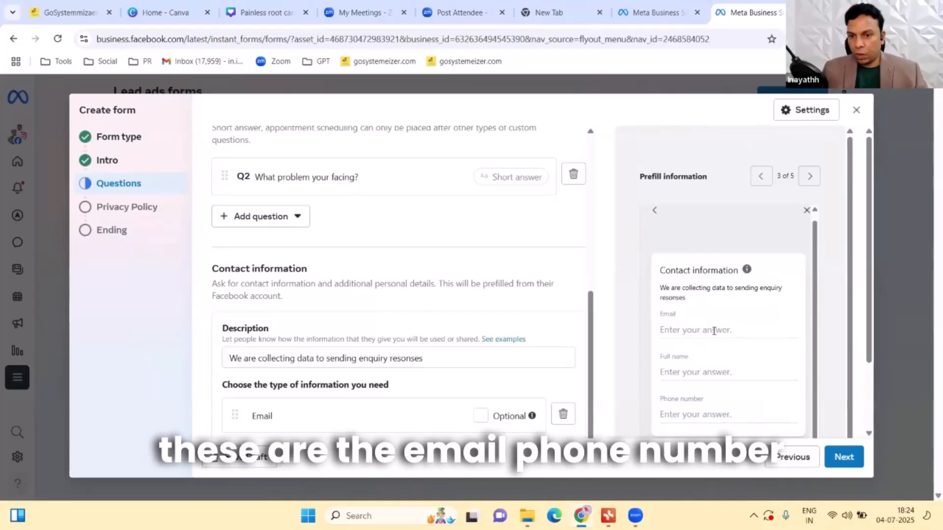
pyautogui.scroll(-1, 721, 395)
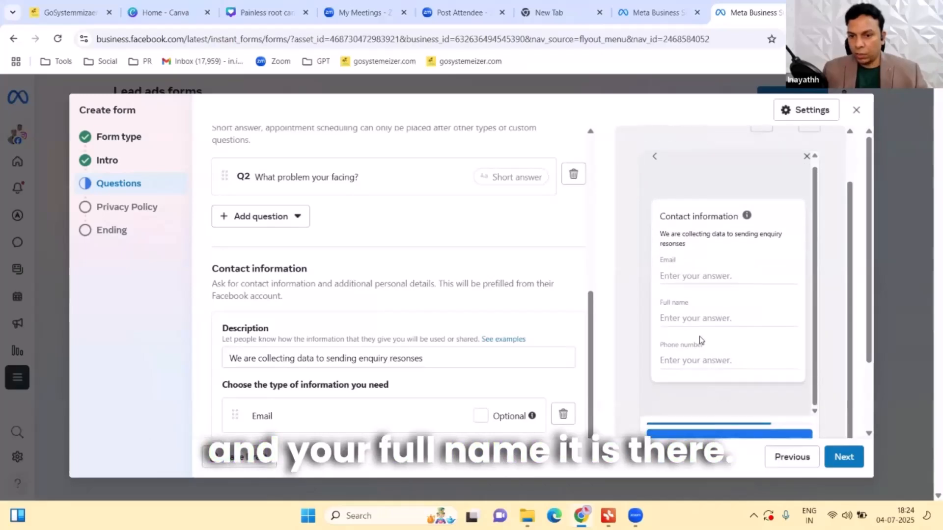
pyautogui.scroll(1, 750, 381)
pyautogui.click(810, 177)
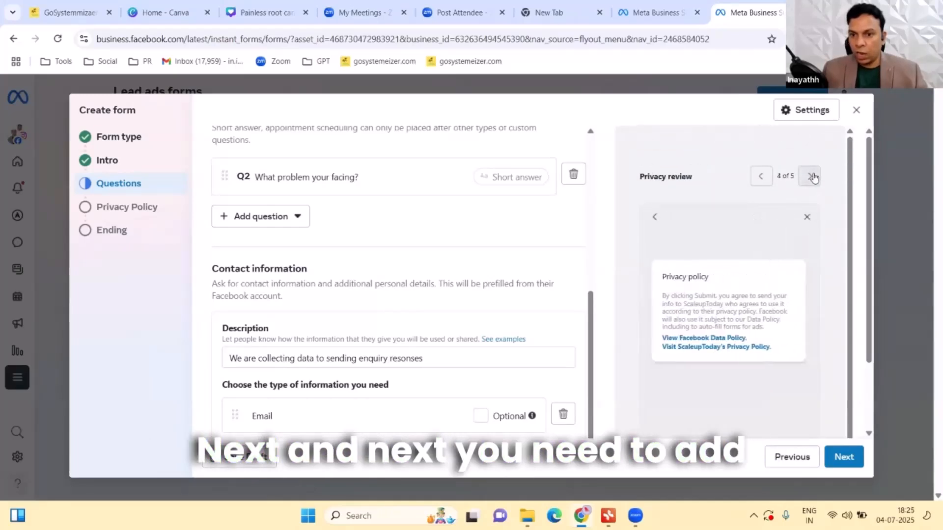
pyautogui.scroll(-1, 353, 340)
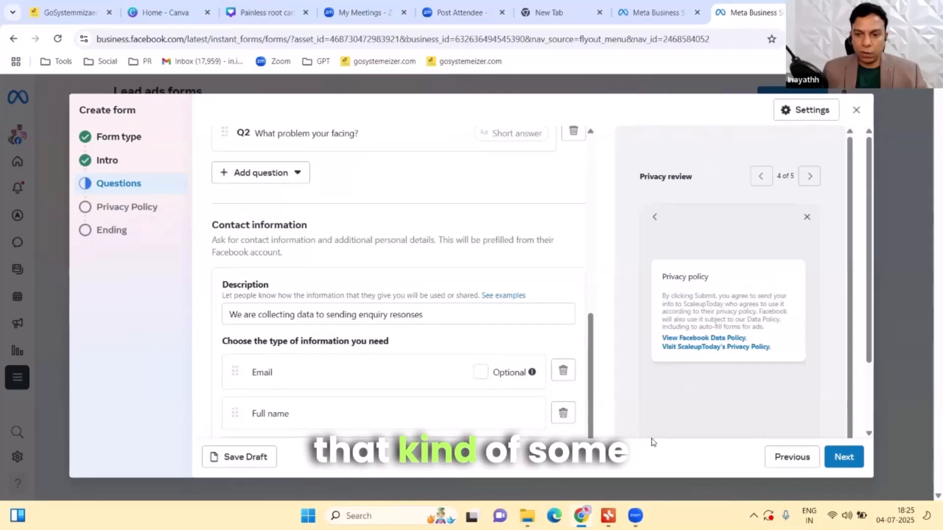
# From the form's privacy policy section, open dentist.gosystemmizaer.com in a new browser tab and copy its address
pyautogui.click(830, 459)
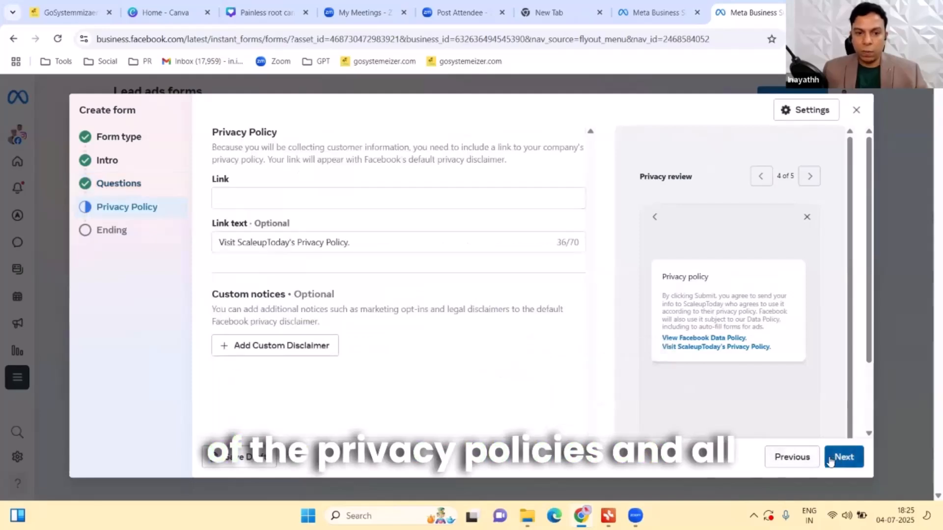
pyautogui.click(290, 199)
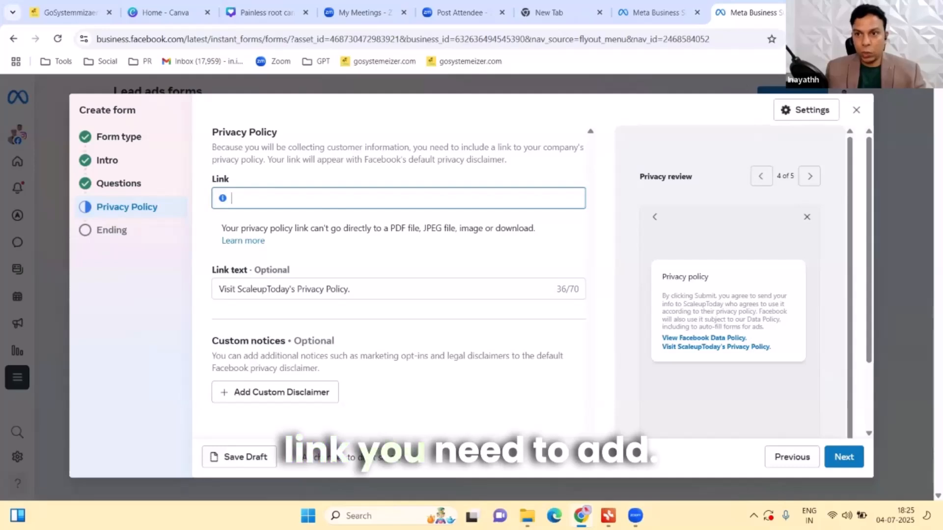
pyautogui.hotkey('ctrl', 't')
pyautogui.click(693, 40)
pyautogui.write('dentist')
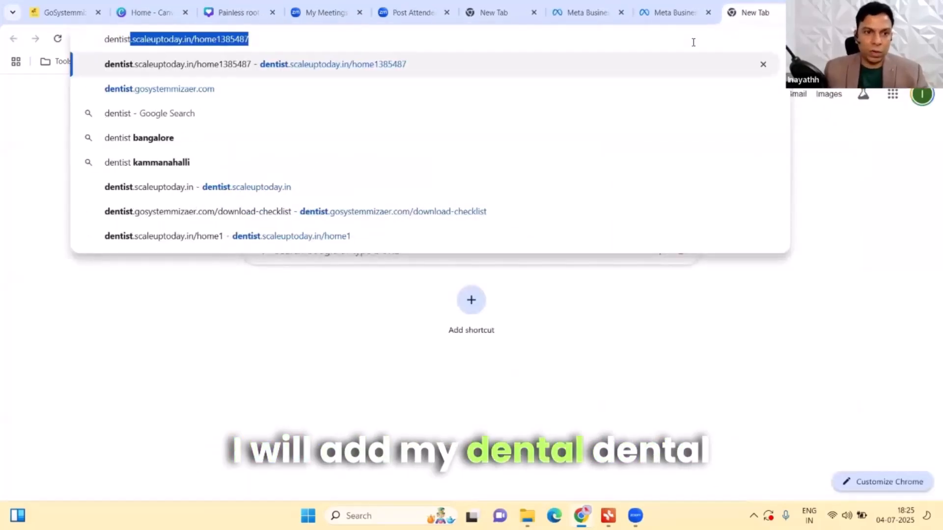
pyautogui.click(206, 89)
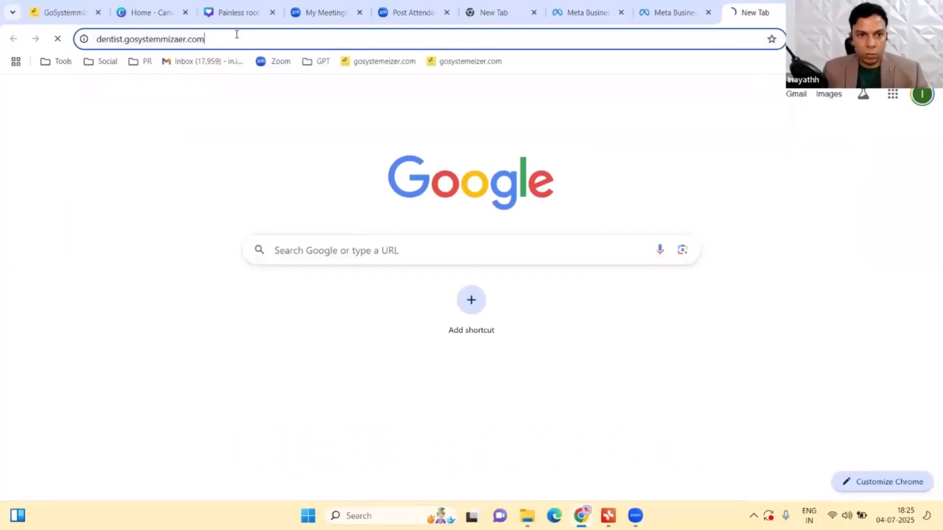
pyautogui.click(237, 37)
pyautogui.hotkey('ctrl', 'c')
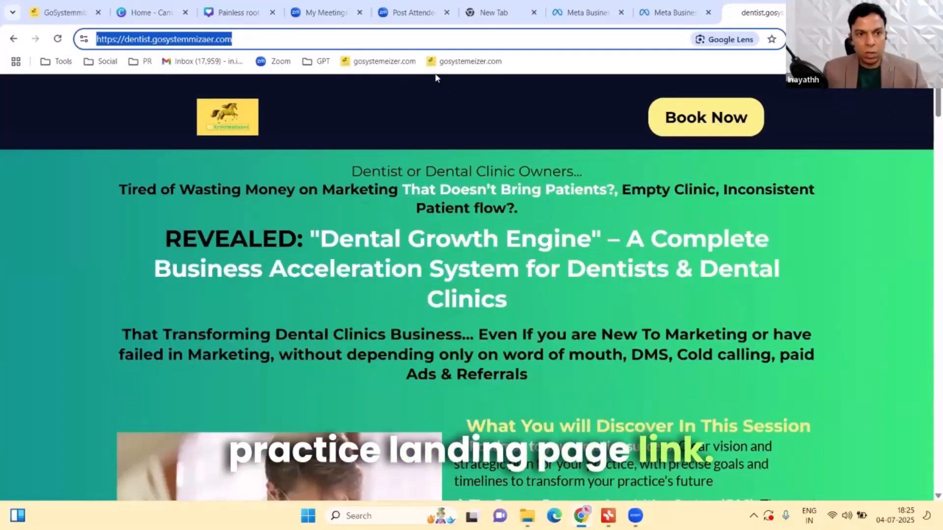
pyautogui.click(675, 13)
pyautogui.hotkey('ctrl', 'v')
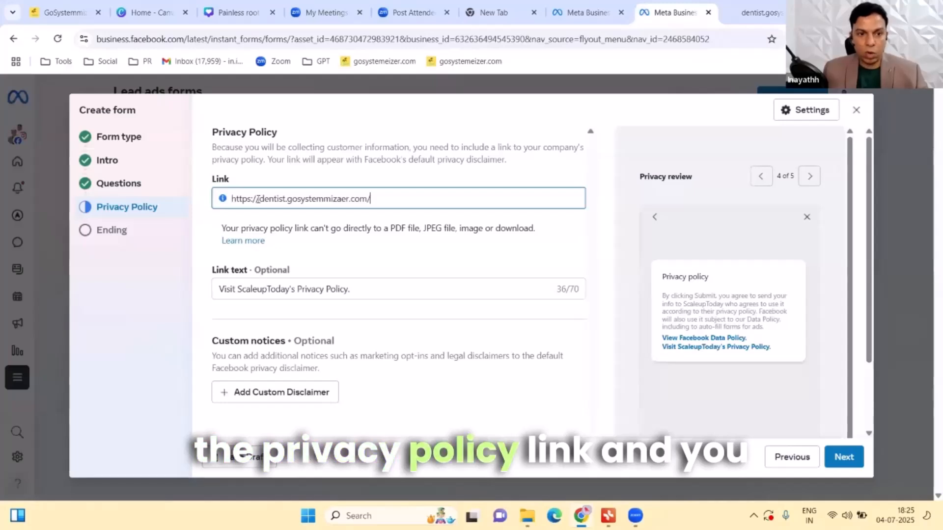
pyautogui.click(401, 267)
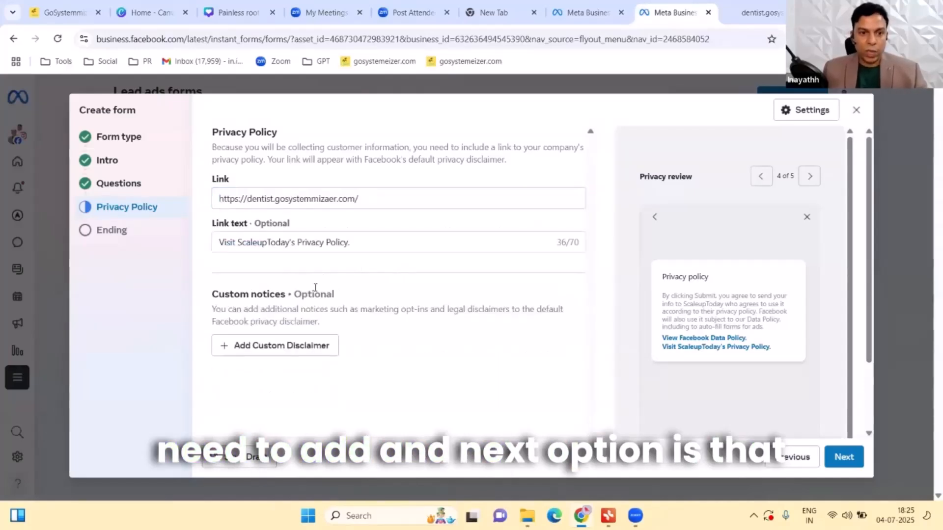
# Review the privacy policy link text and custom notices options, and continue to the form's ending message
pyautogui.scroll(-2, 363, 363)
pyautogui.scroll(1, 364, 368)
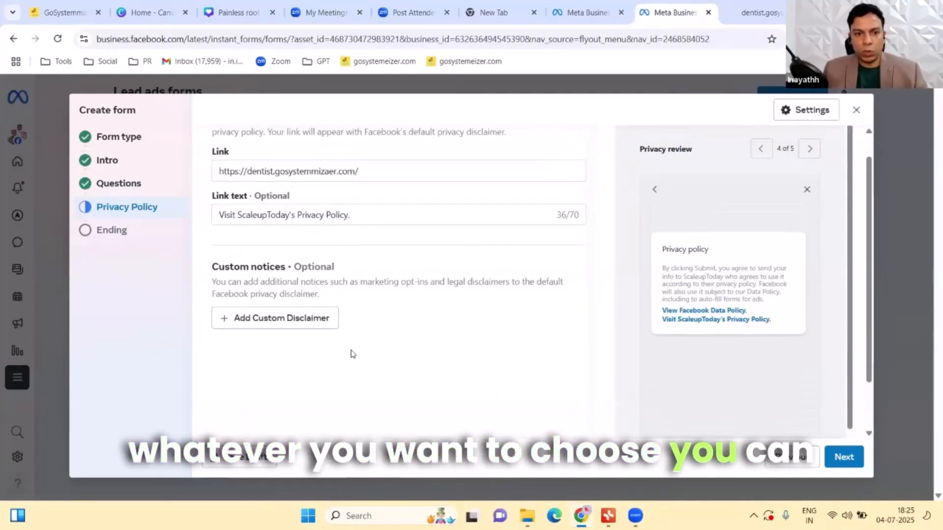
pyautogui.scroll(-1, 352, 325)
pyautogui.scroll(-1, 351, 325)
pyautogui.scroll(2, 352, 349)
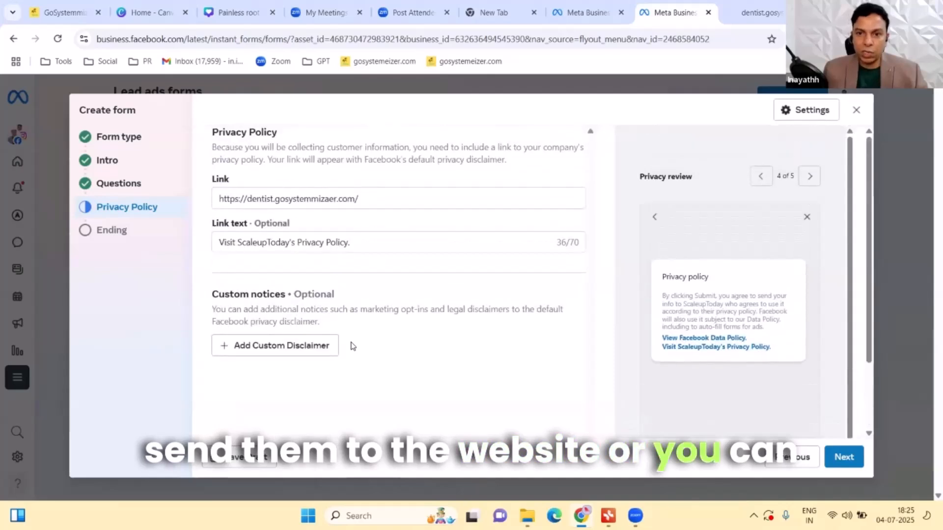
pyautogui.scroll(-2, 375, 314)
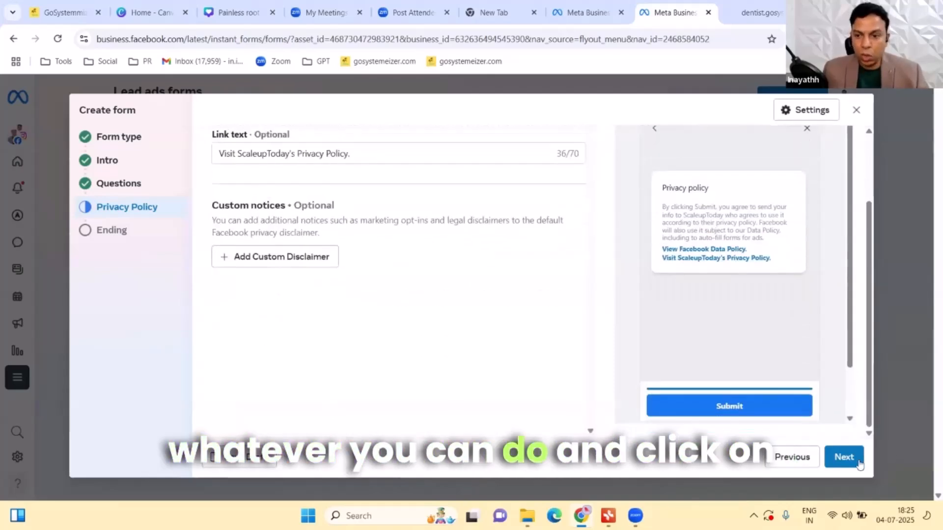
pyautogui.click(835, 462)
pyautogui.scroll(3, 329, 254)
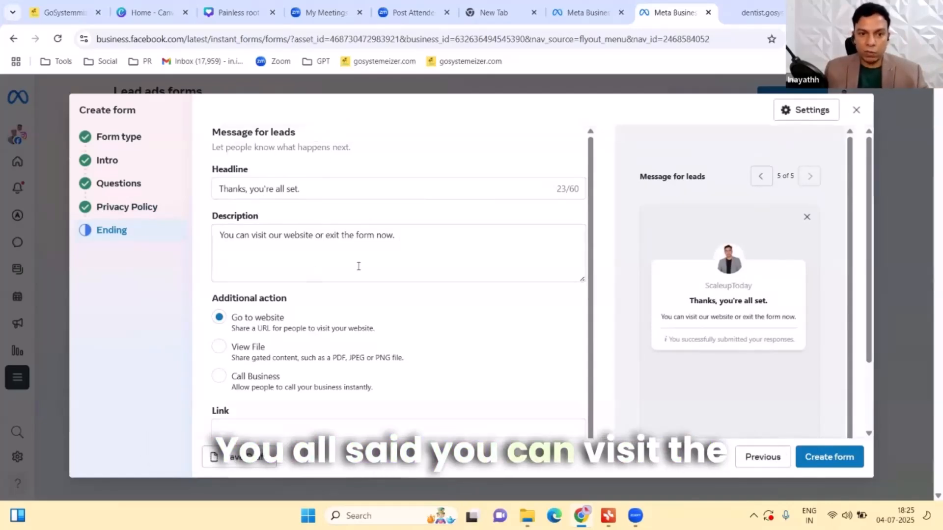
# Shorten the ending message's description to "You can visit our website"
pyautogui.click(436, 243)
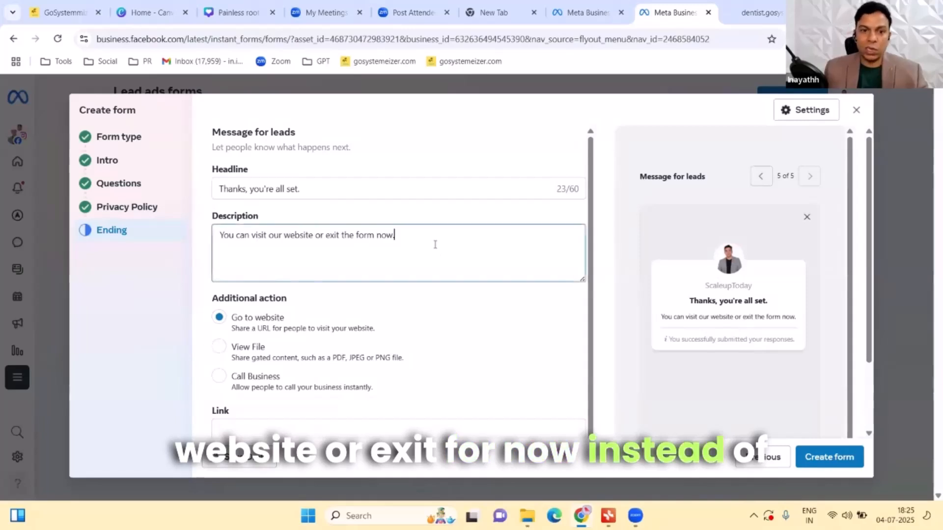
pyautogui.press('BackSpace')
pyautogui.press('BackSpace')
pyautogui.press('BackSpace')
pyautogui.press('BackSpace')
pyautogui.press('BackSpace')
pyautogui.press('BackSpace')
pyautogui.press('BackSpace')
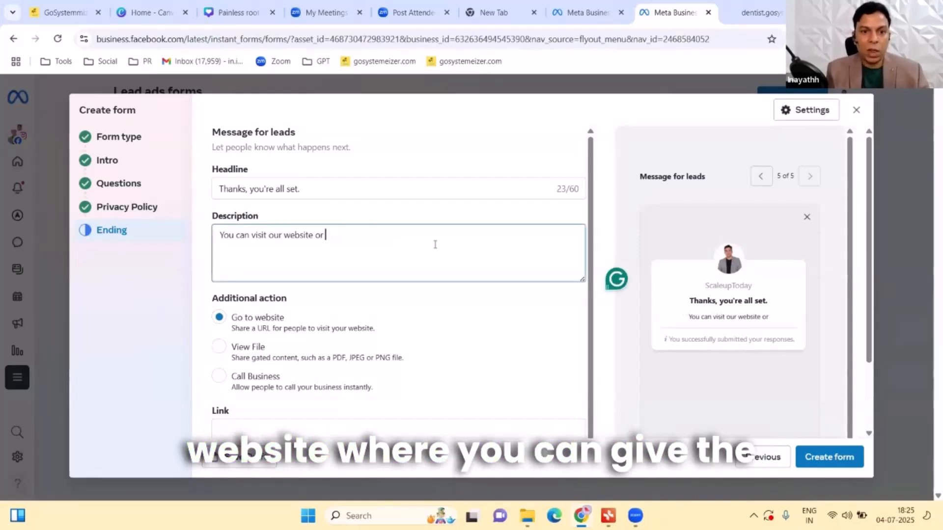
pyautogui.press('BackSpace')
pyautogui.scroll(-1, 430, 248)
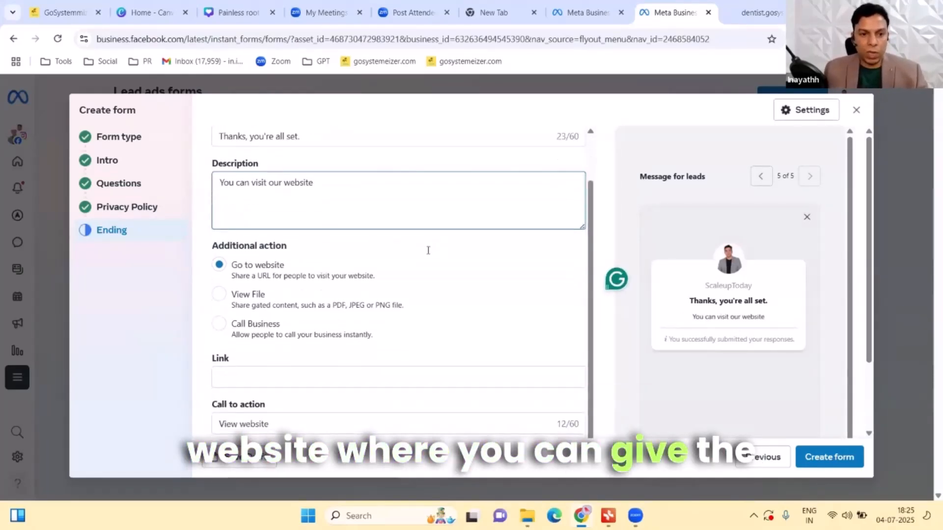
pyautogui.click(282, 374)
pyautogui.hotkey('ctrl', 'v')
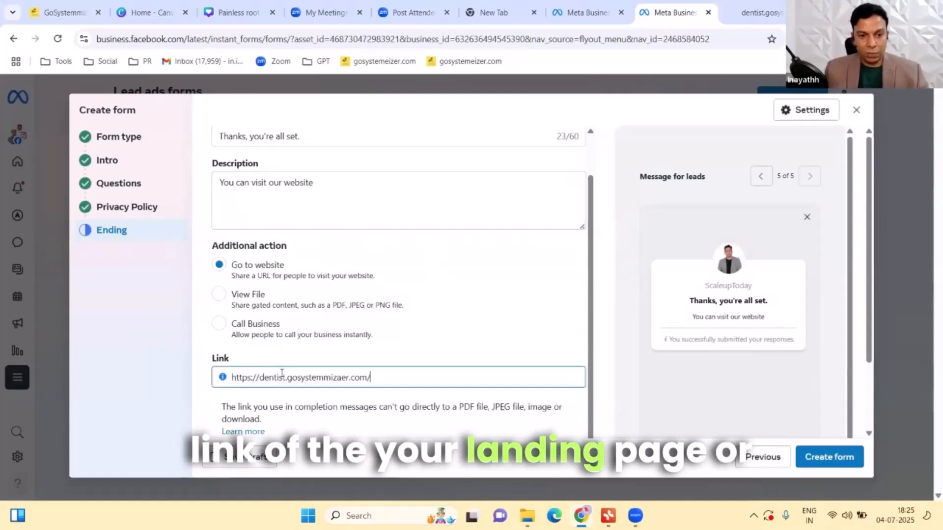
pyautogui.scroll(-2, 441, 316)
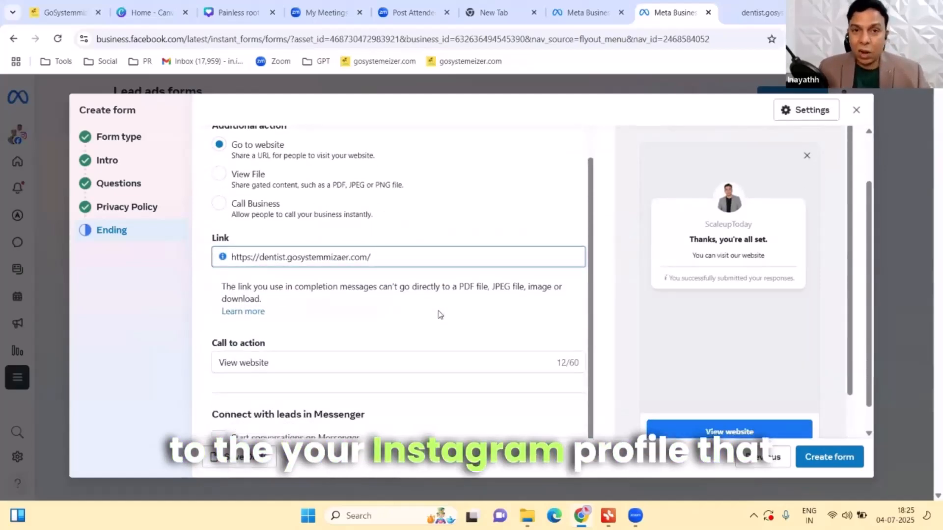
pyautogui.tripleClick(350, 260)
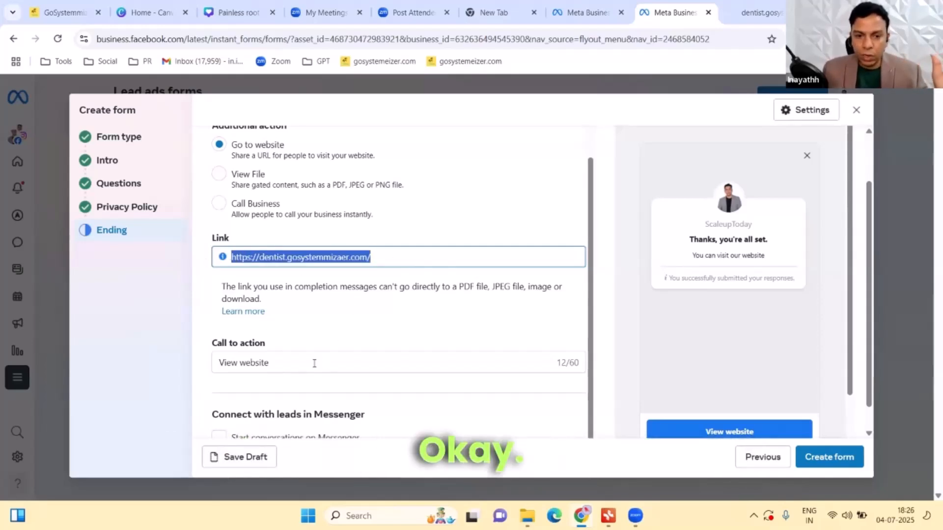
pyautogui.scroll(-1, 315, 366)
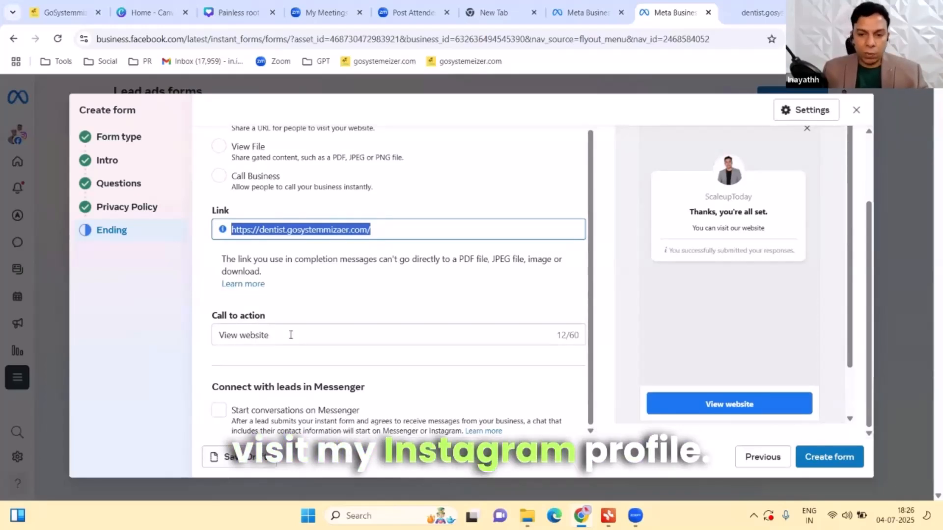
pyautogui.click(820, 459)
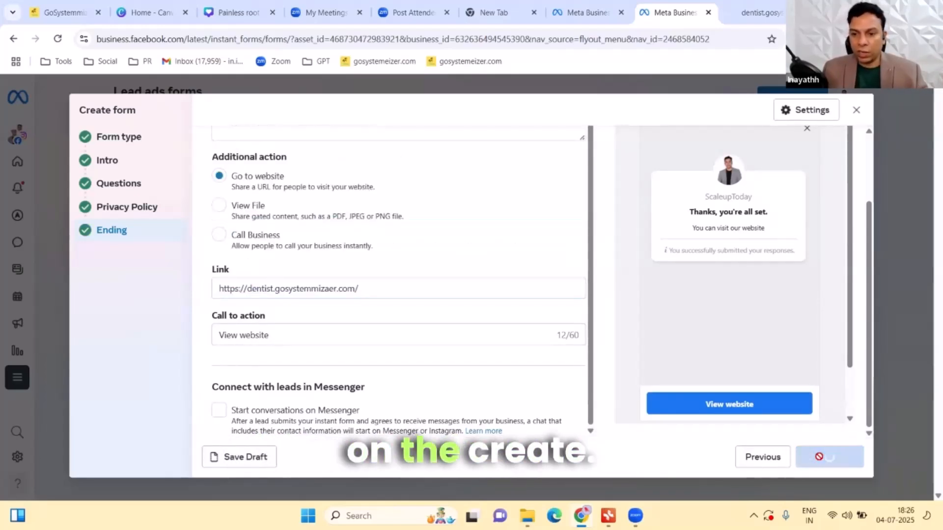
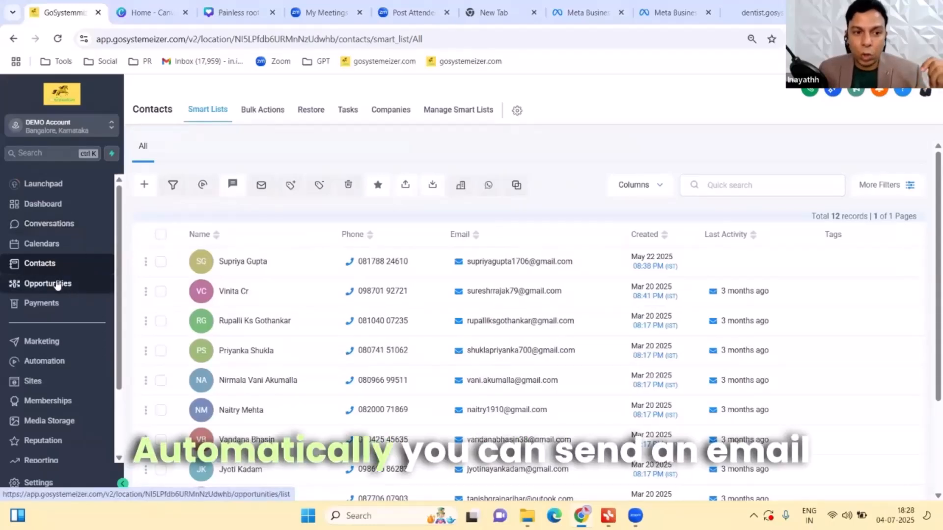
# From the GoSystemmizaer CRM contacts, open the automation workflows in a new browser tab and open the "Dental Root canal lead form" workflow
pyautogui.middleClick(51, 366)
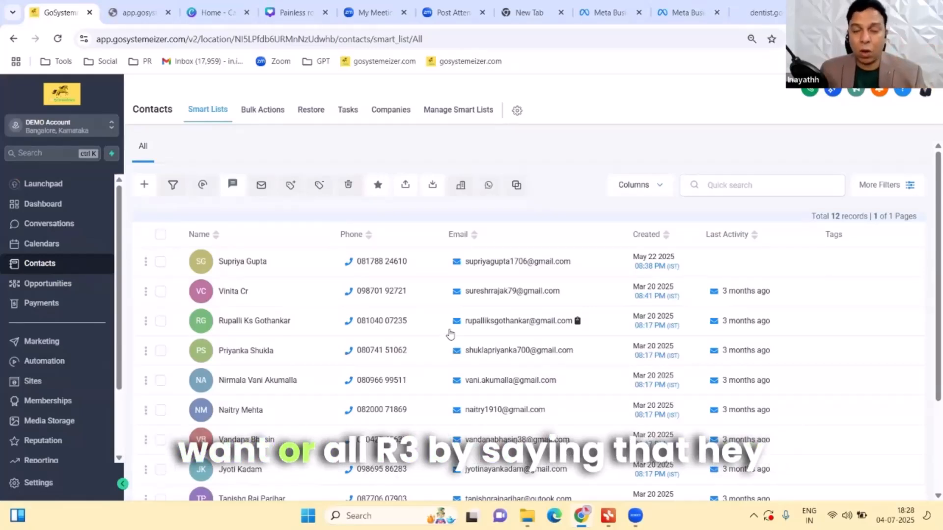
pyautogui.hotkey('ctrl', 'Tab')
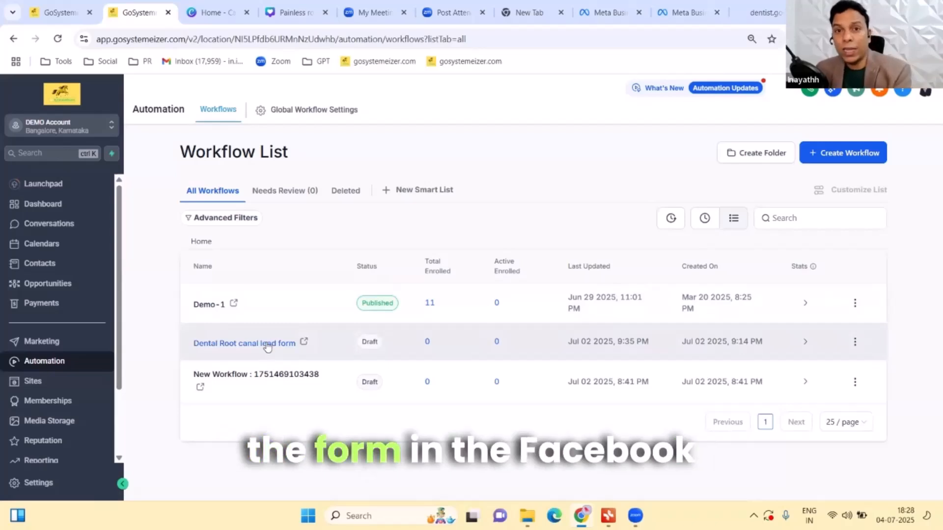
pyautogui.click(268, 345)
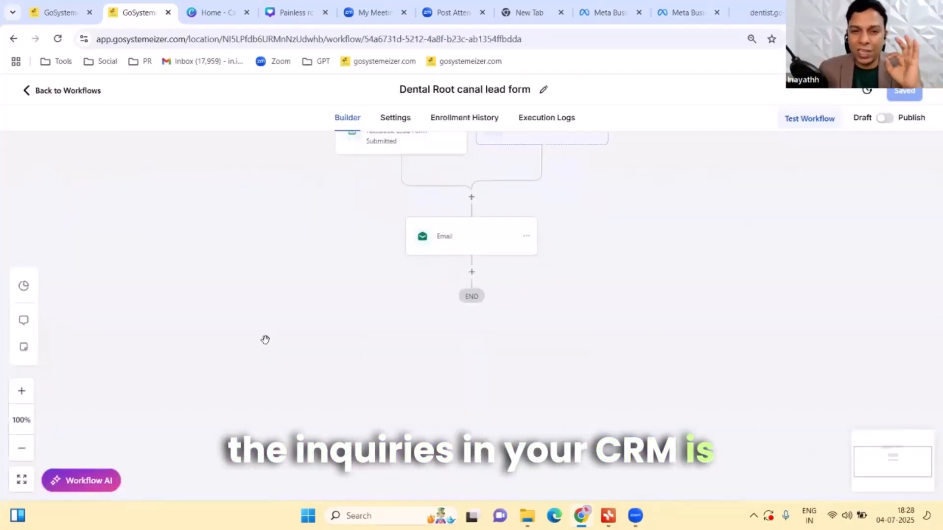
# Examine the settings of the Facebook Lead Form Submitted trigger and the Email action, closing each without changes
pyautogui.scroll(1, 575, 350)
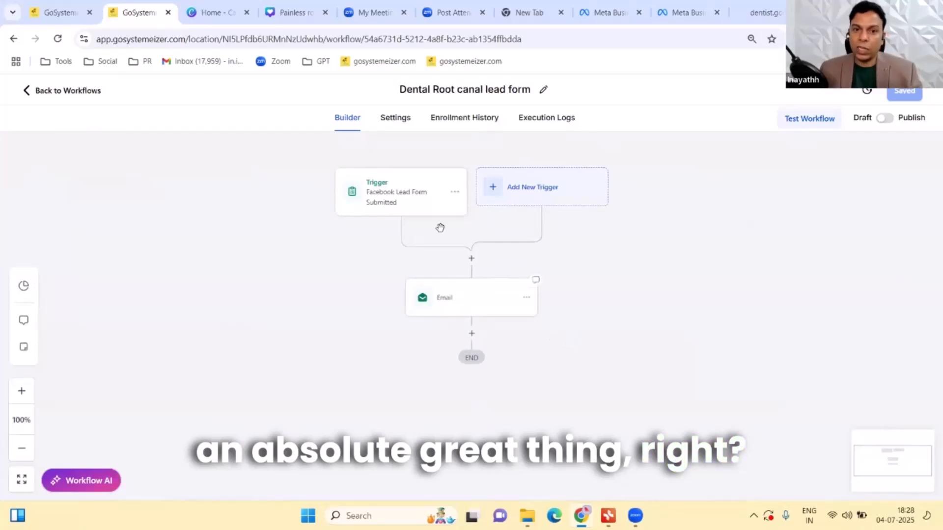
pyautogui.click(408, 211)
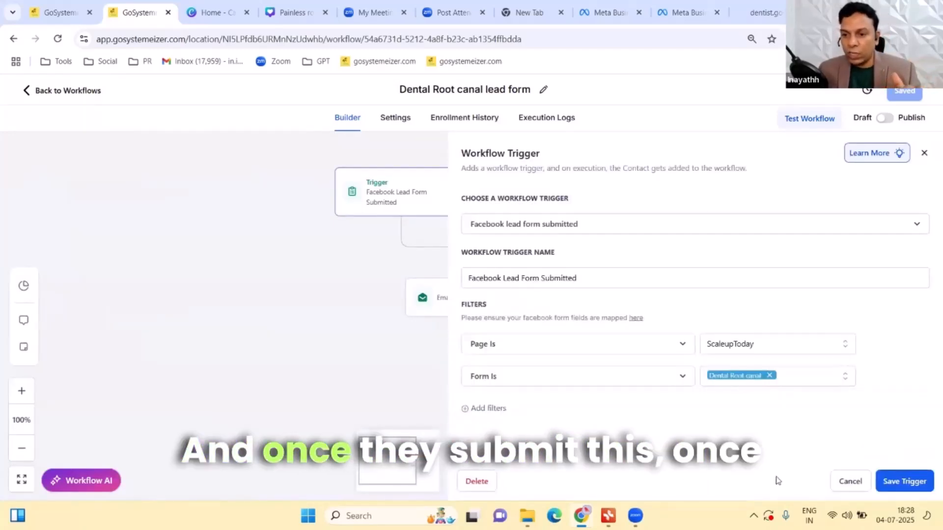
pyautogui.click(852, 484)
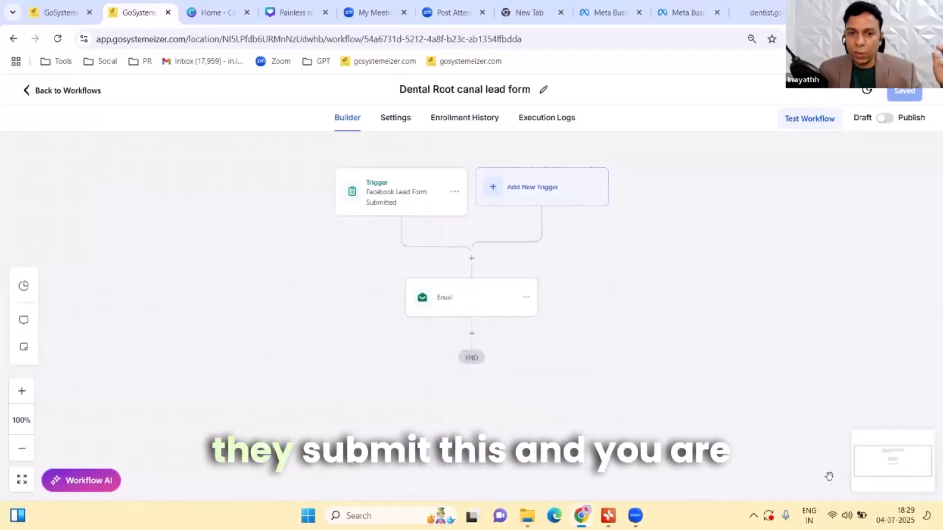
pyautogui.click(443, 296)
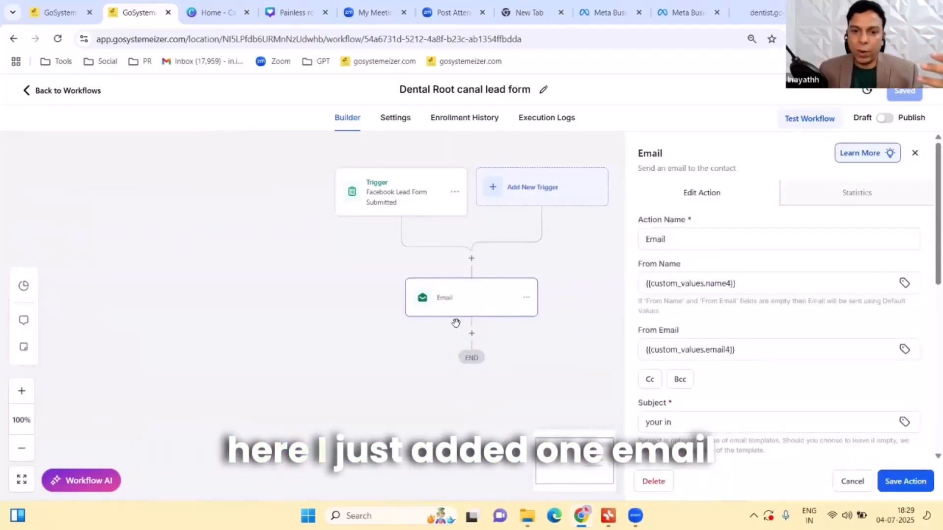
pyautogui.scroll(-1, 458, 329)
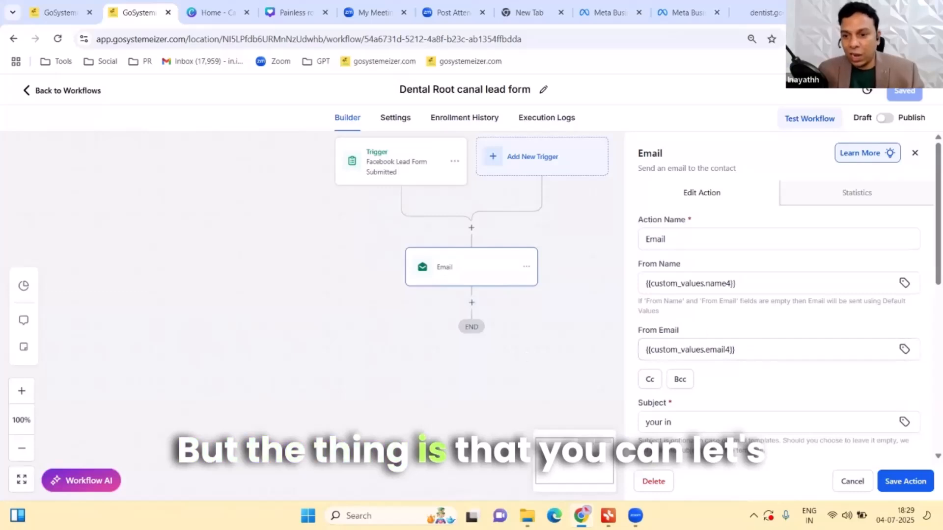
pyautogui.click(853, 481)
# Open the action picker after the Email action and search it for "whats" and for "voice"
pyautogui.click(472, 302)
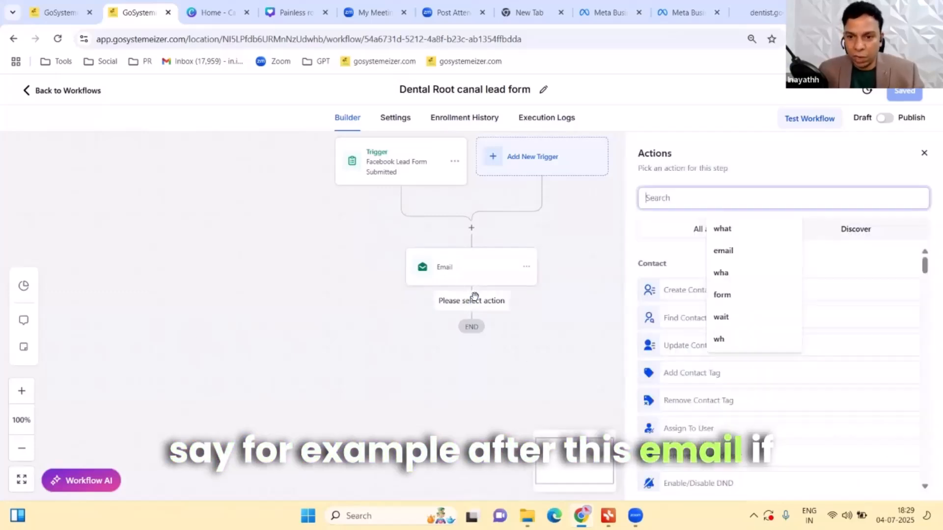
pyautogui.write('whats')
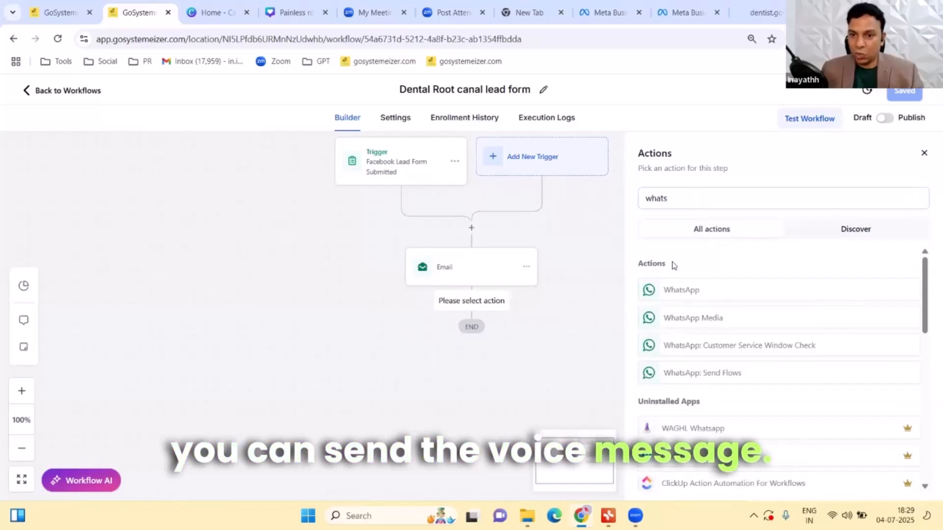
pyautogui.click(706, 199)
pyautogui.press('BackSpace')
pyautogui.press('BackSpace')
pyautogui.press('BackSpace')
pyautogui.press('BackSpace')
pyautogui.press('BackSpace')
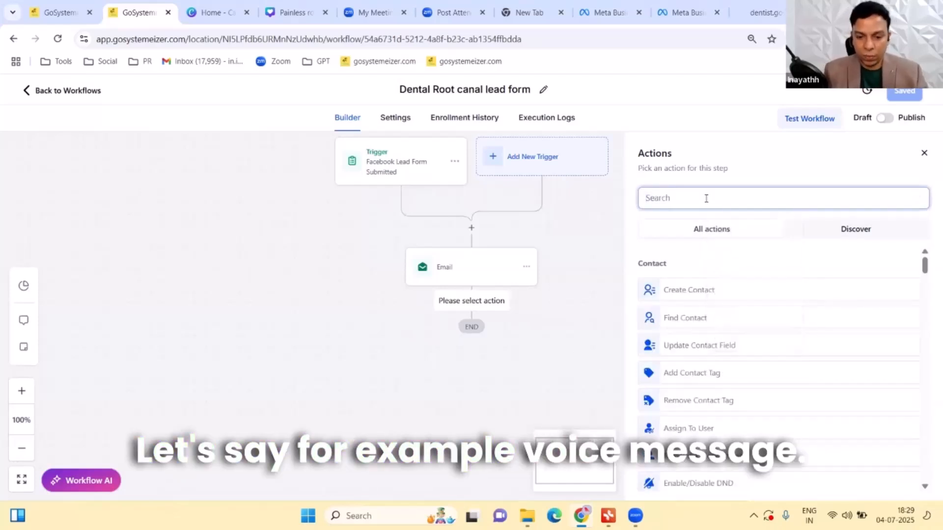
pyautogui.write('voice')
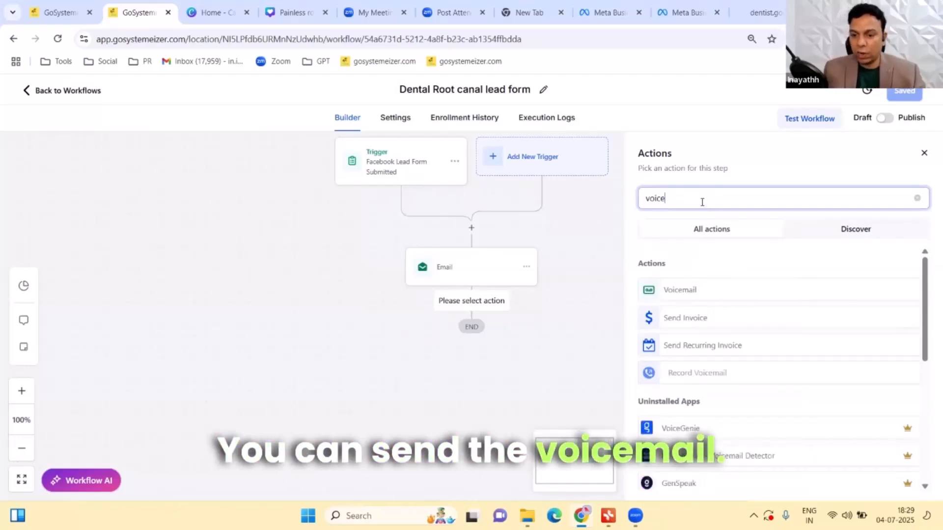
# Search the available workflow actions for "sms" and close the action picker without adding anything
pyautogui.press('BackSpace')
pyautogui.press('BackSpace')
pyautogui.press('BackSpace')
pyautogui.write('sms')
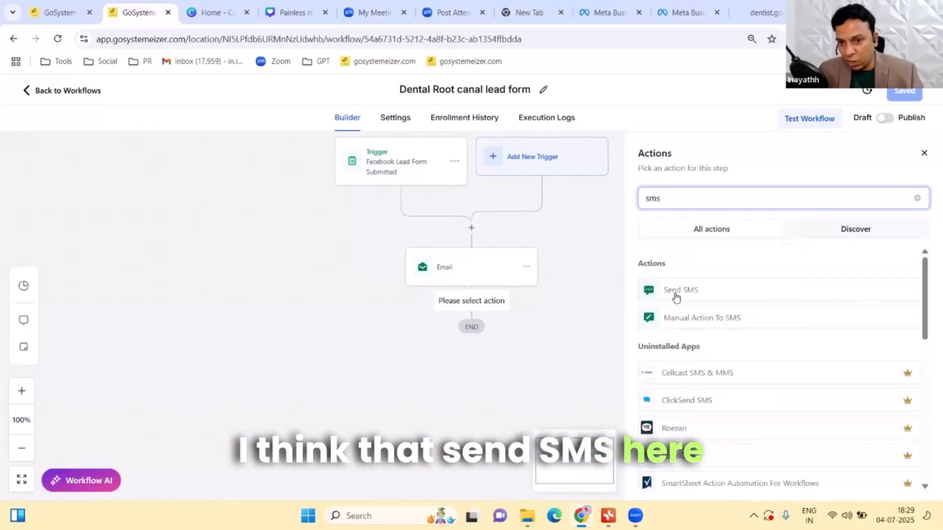
pyautogui.click(559, 339)
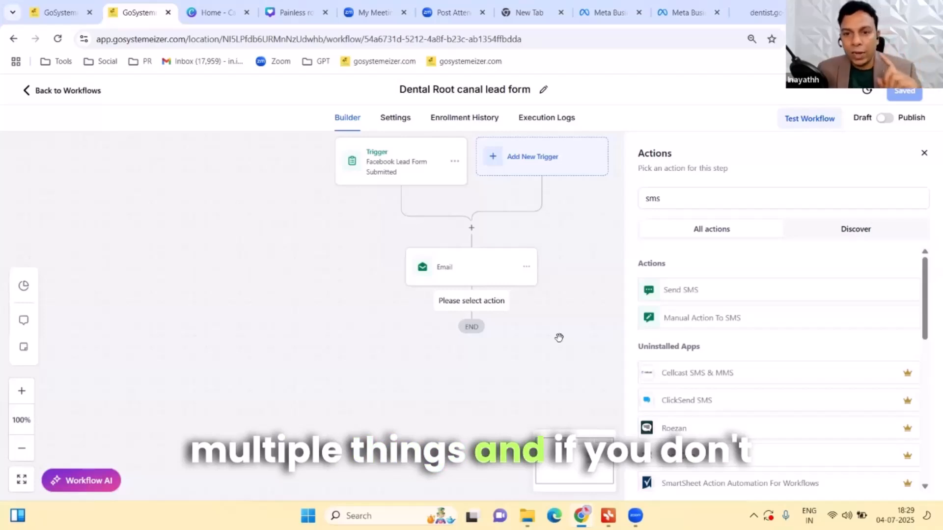
pyautogui.click(923, 153)
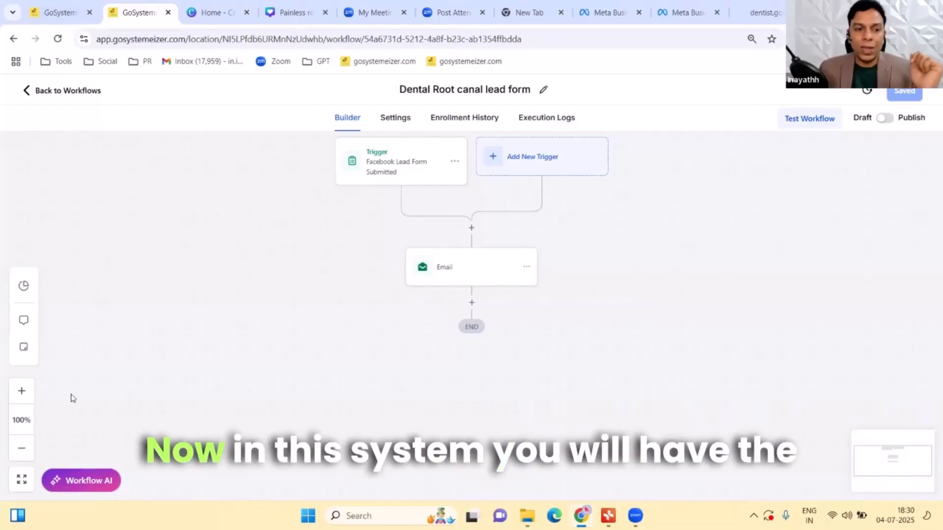
# From the CRM contacts, open the opportunities in a new browser tab and examine the pipeline stages
pyautogui.click(47, 11)
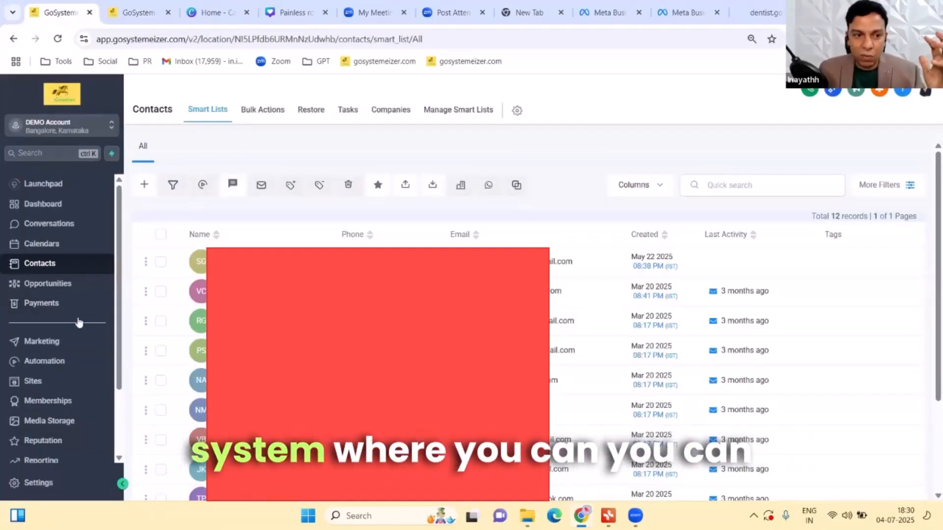
pyautogui.middleClick(56, 292)
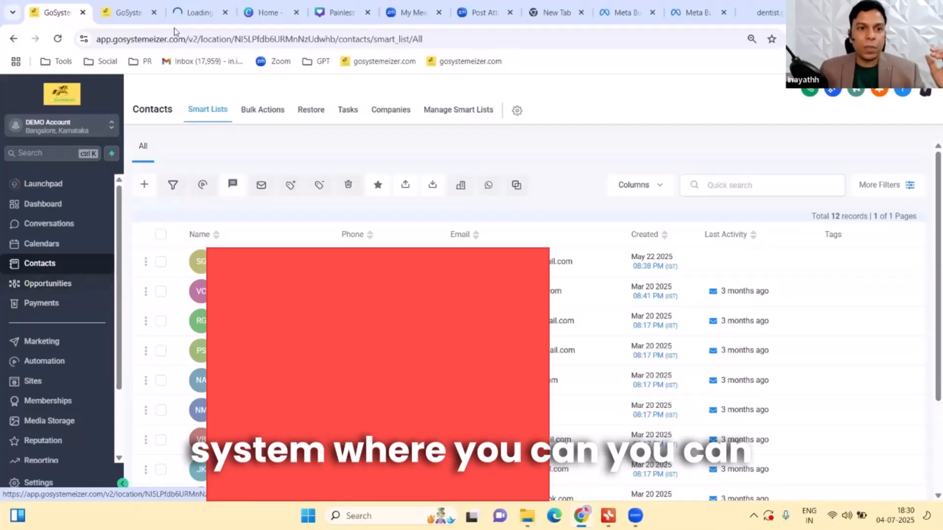
pyautogui.click(196, 12)
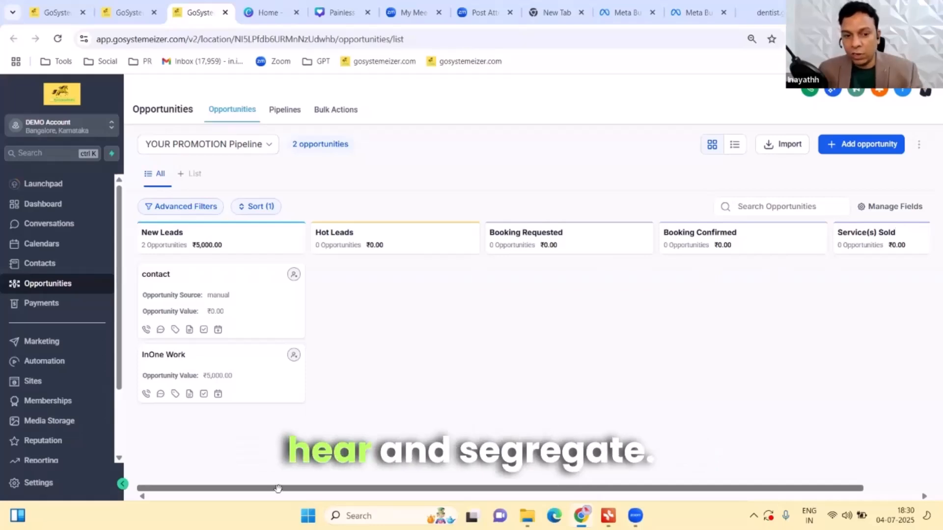
pyautogui.moveTo(379, 490); pyautogui.dragTo(222, 483)
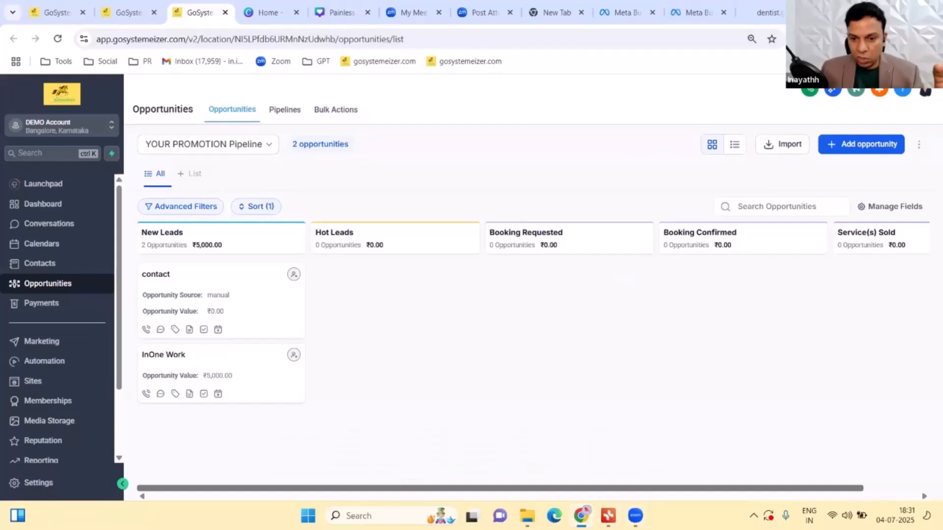
# Switch to the "How to Run Facebook Ads for a Dental Clinic" mind map and look over its whole structure
pyautogui.click(609, 516)
pyautogui.click(449, 292)
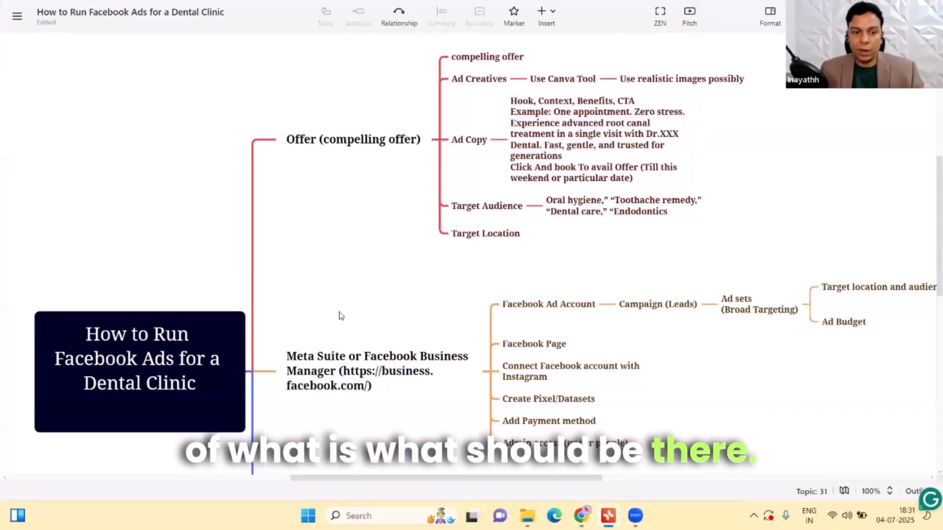
pyautogui.scroll(-5, 339, 316)
pyautogui.moveTo(629, 189); pyautogui.dragTo(657, 96)
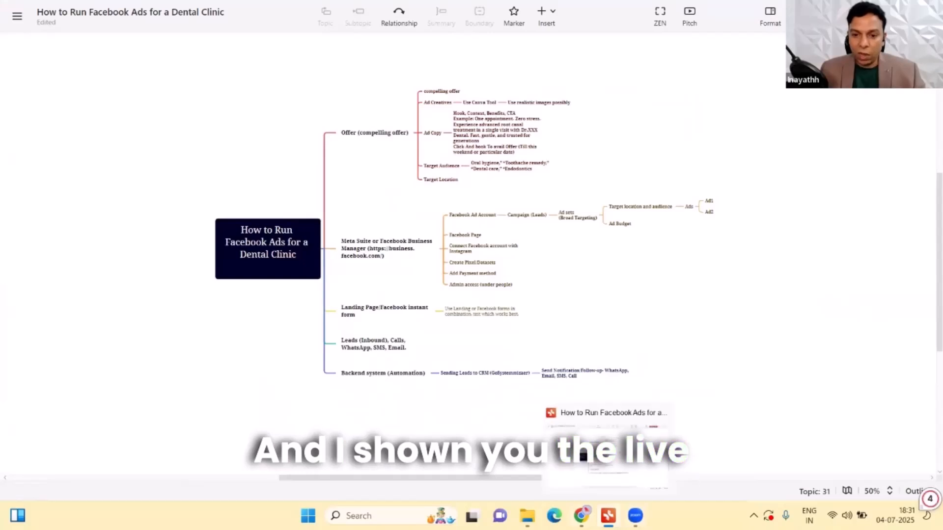
# Return to the browser and revisit the Meta ad accounts page and the CRM contacts, workflow and opportunities pages
pyautogui.click(581, 516)
pyautogui.click(631, 12)
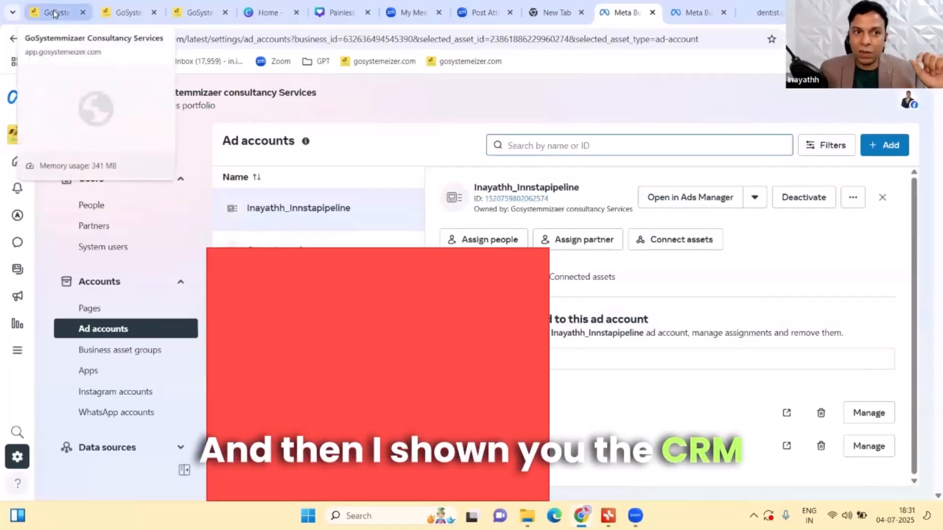
pyautogui.click(55, 14)
pyautogui.click(127, 12)
pyautogui.click(190, 15)
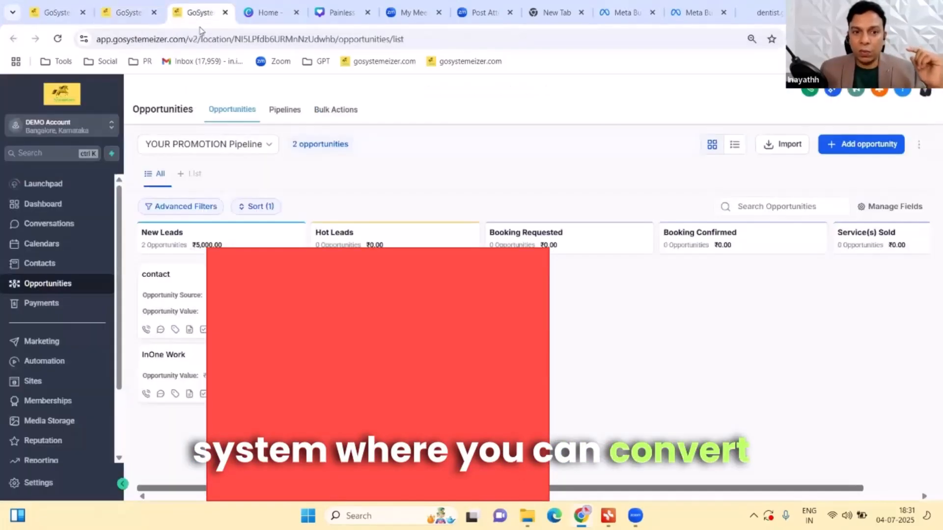